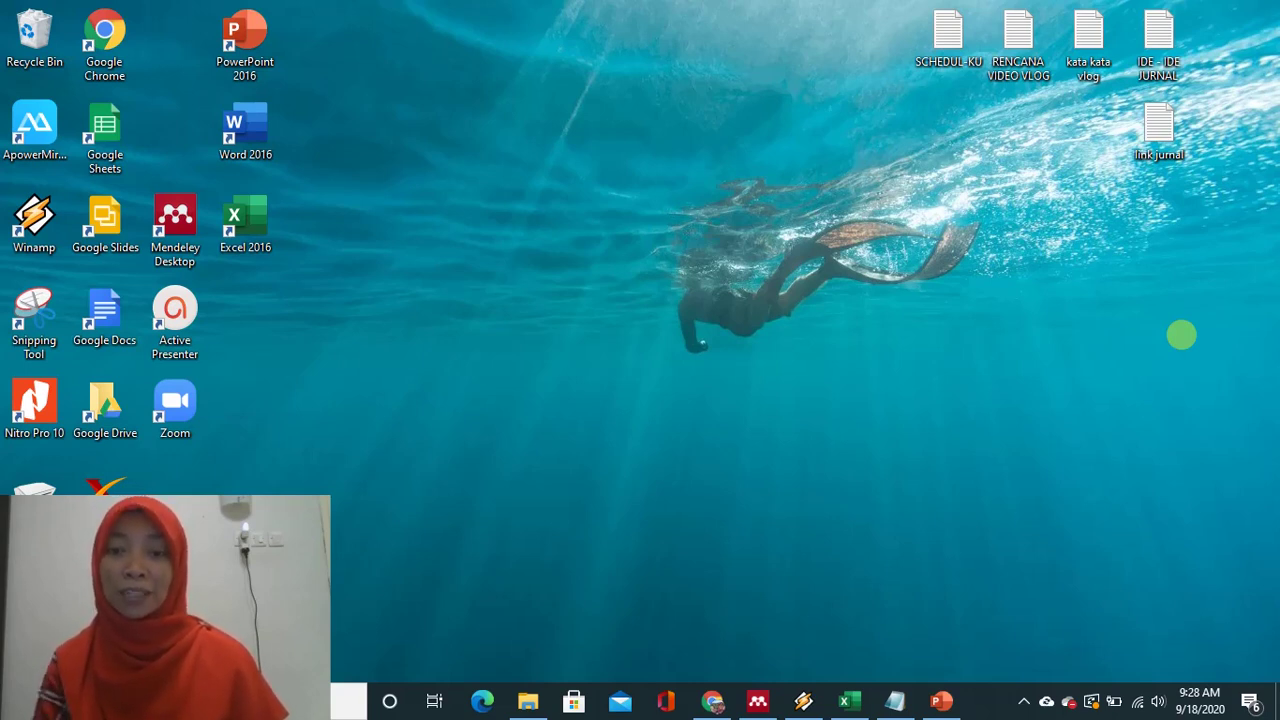
Step: Switch to Chrome and open the Google home page in a new tab
left_click(710, 704)
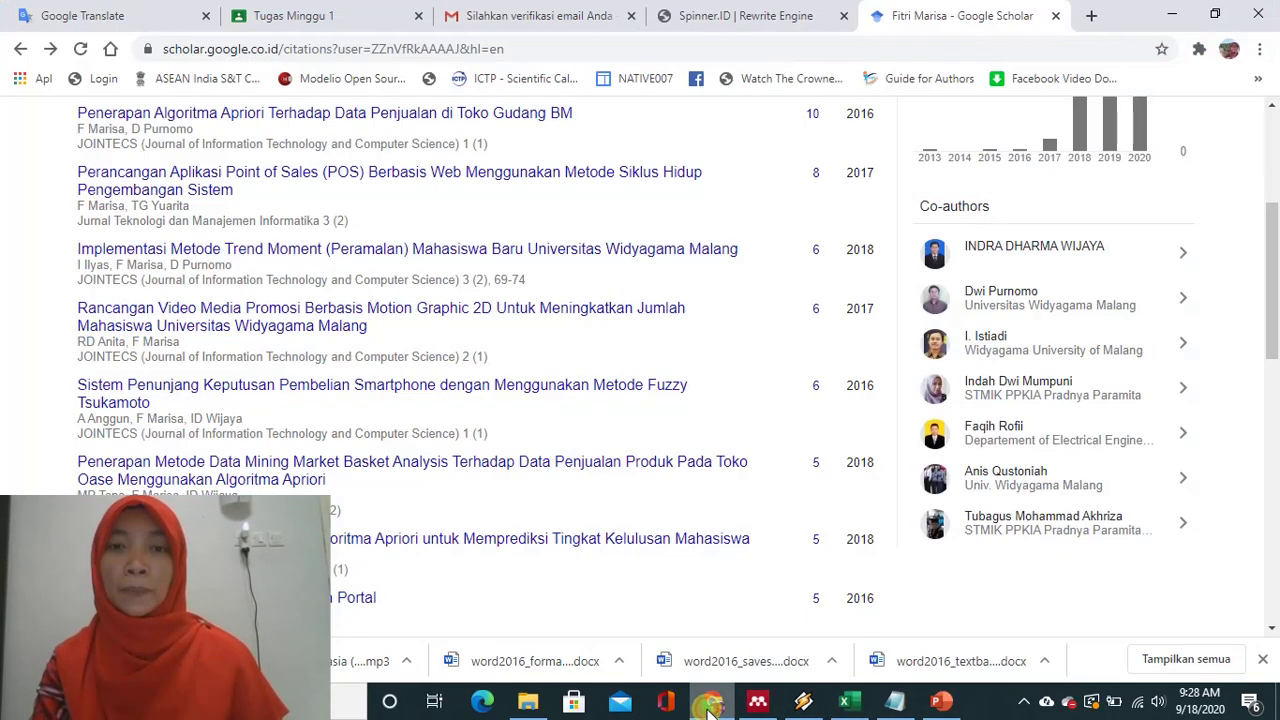
left_click(765, 18)
left_click(1091, 15)
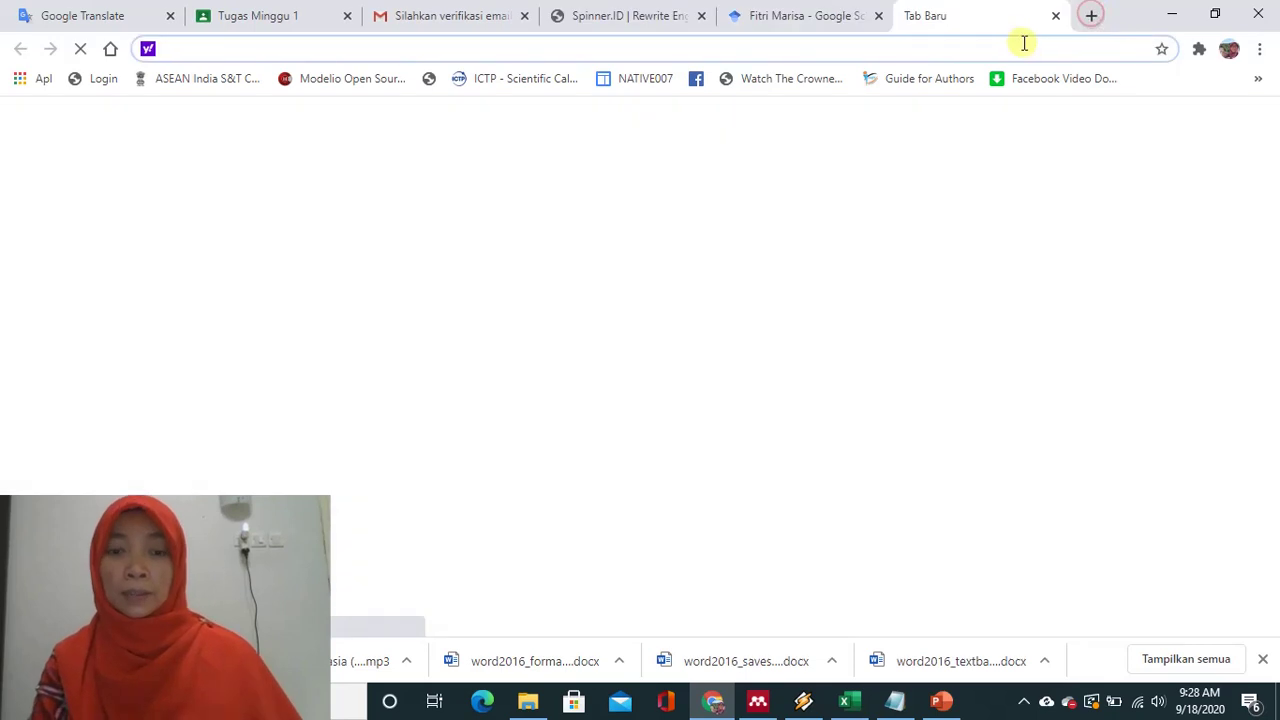
type("g")
key("Return")
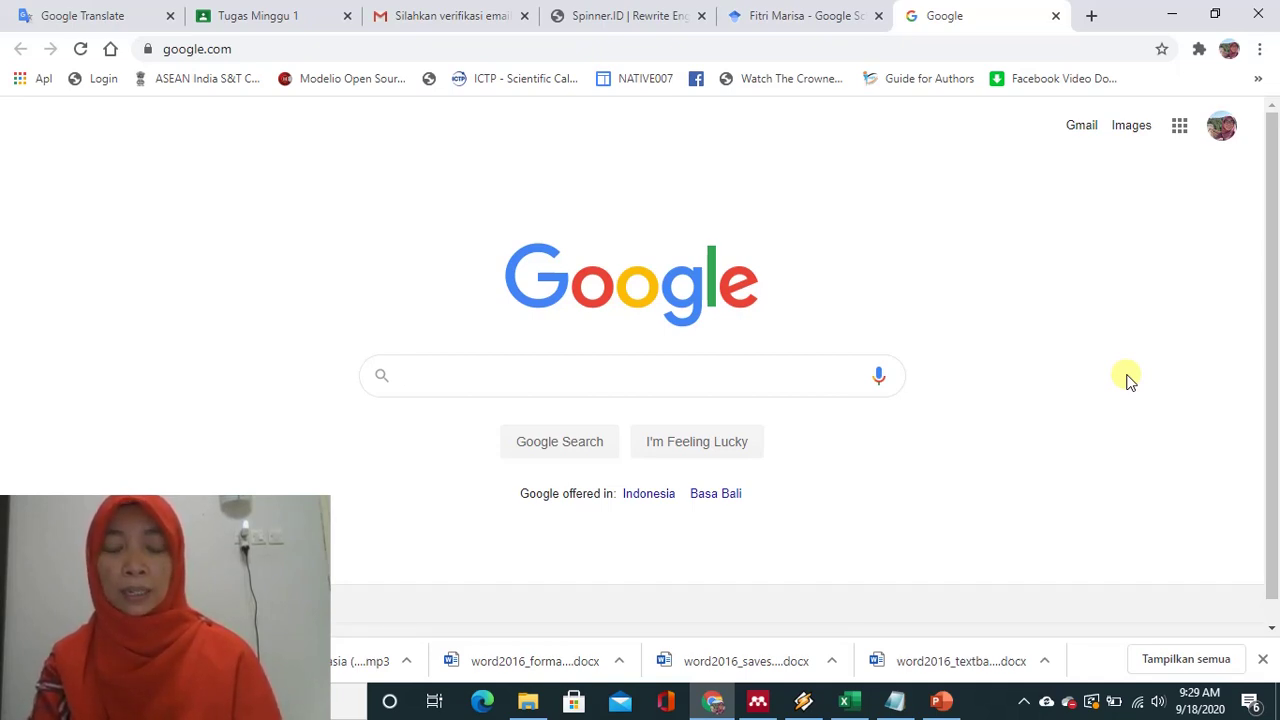
Step: Search Google for "spinner.id" and open the Spinner.id article spinner website from the results
type("sp")
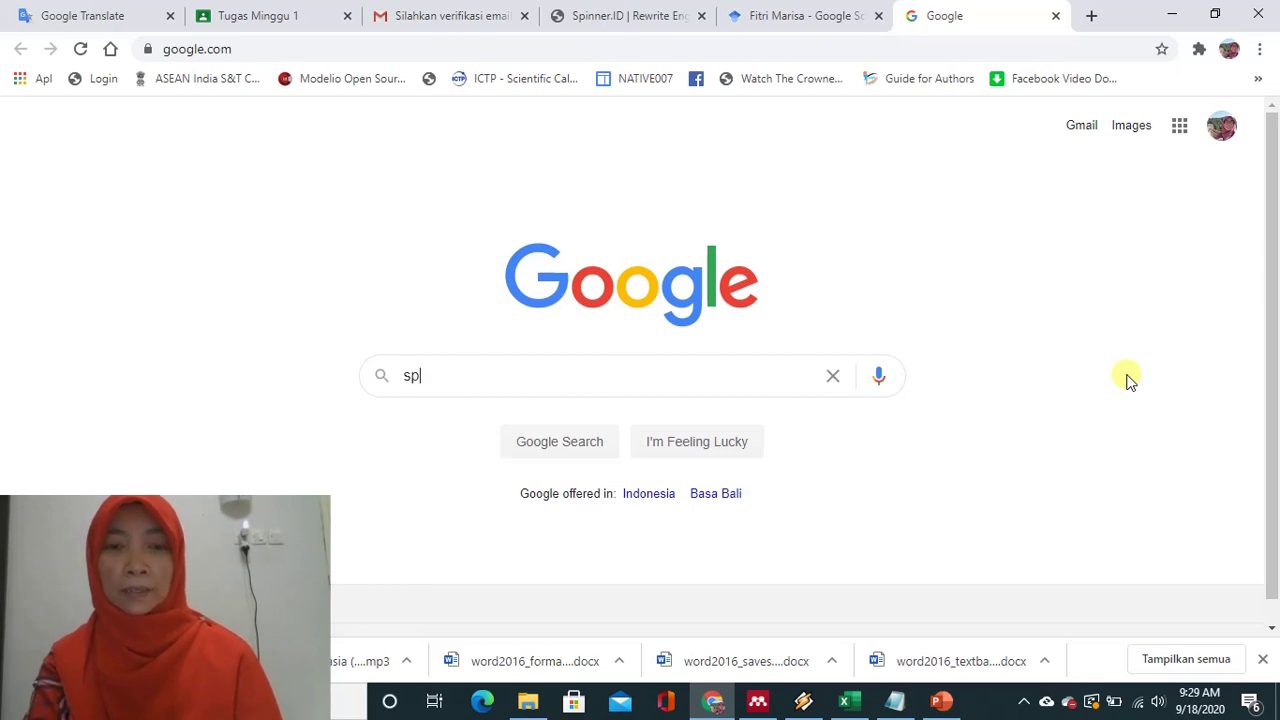
type("in")
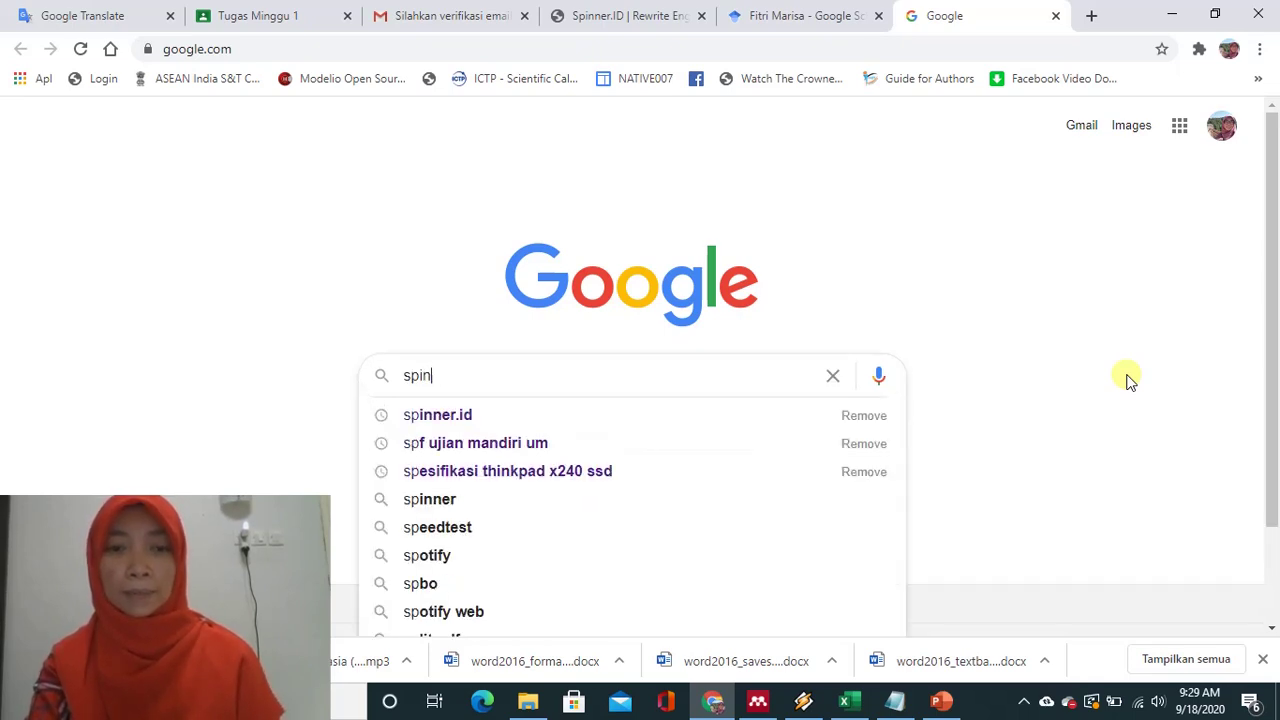
type("n")
key("Down")
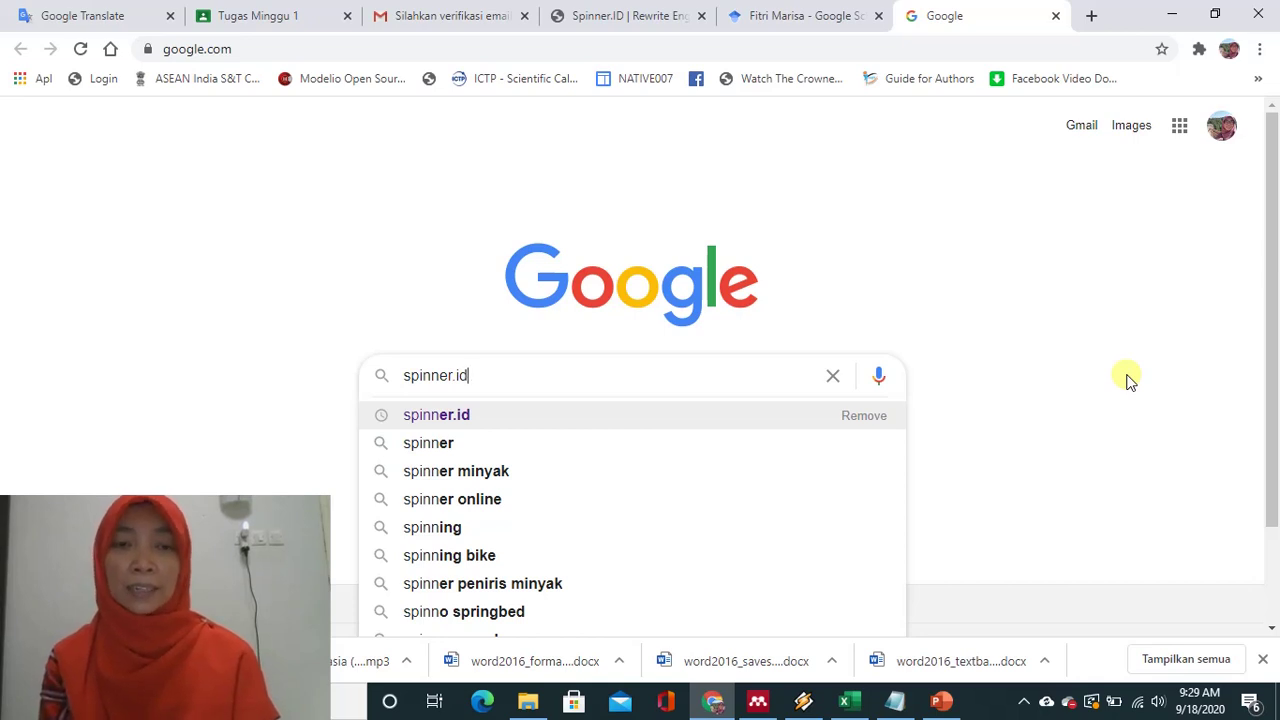
key("Return")
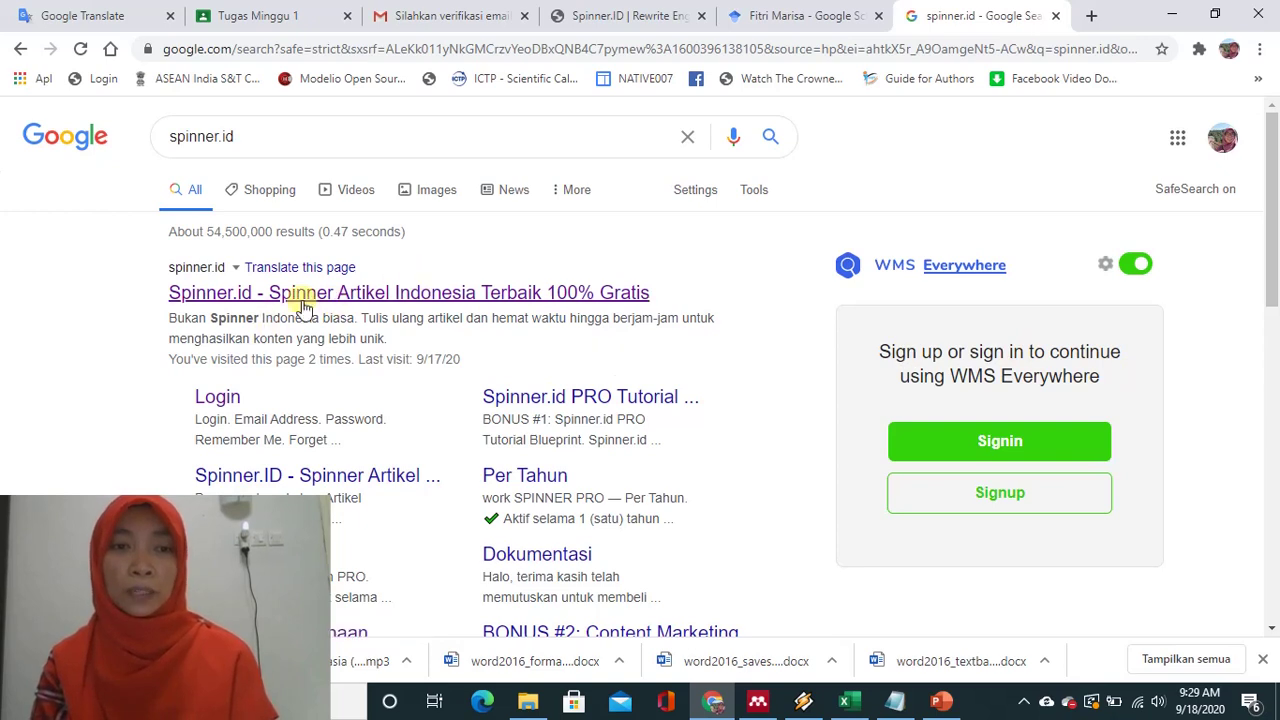
left_click(410, 302)
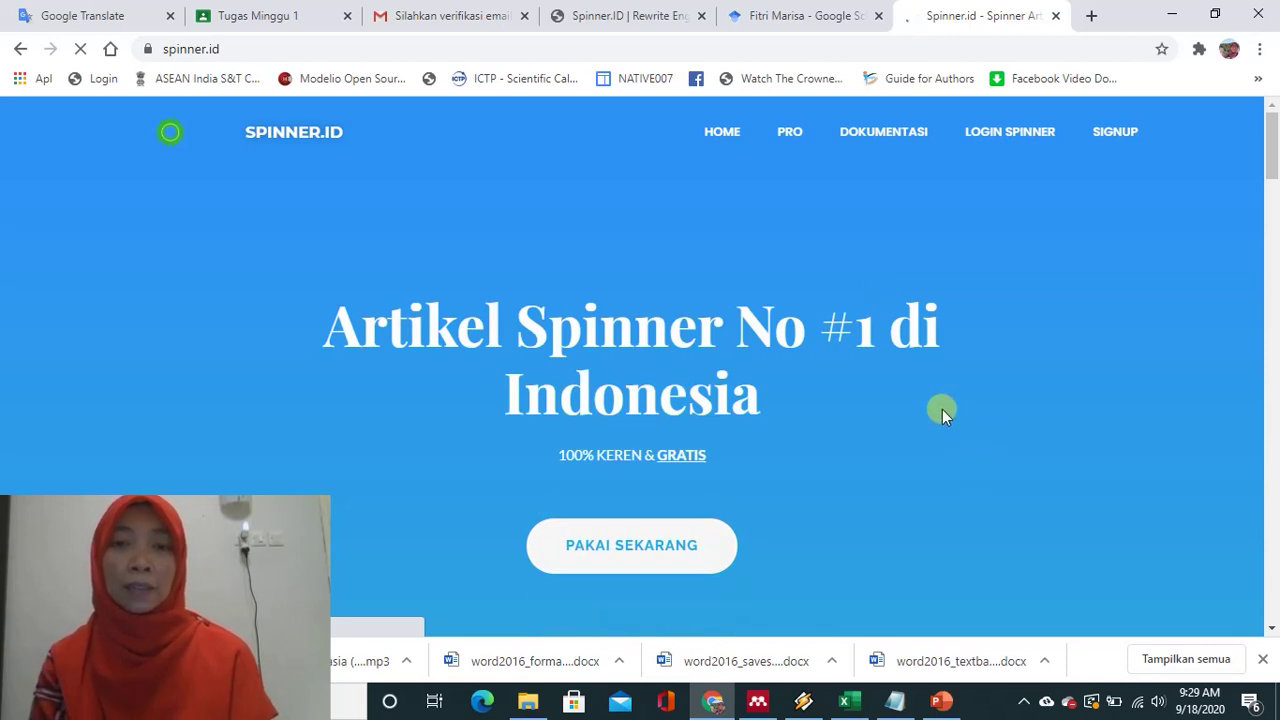
Step: Look through the Spinner.id home page, including the sample of original and rewritten text
scroll(942, 409, "down", 2)
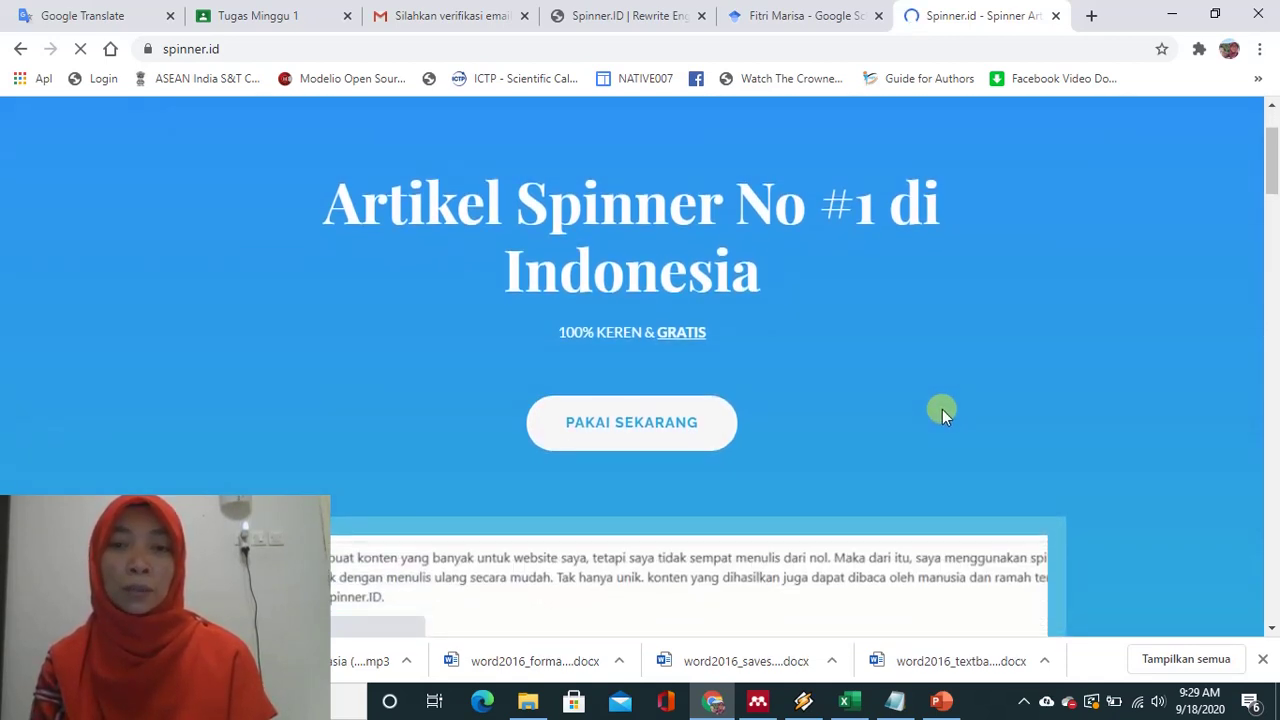
scroll(942, 409, "up", 2)
scroll(942, 409, "down", 1)
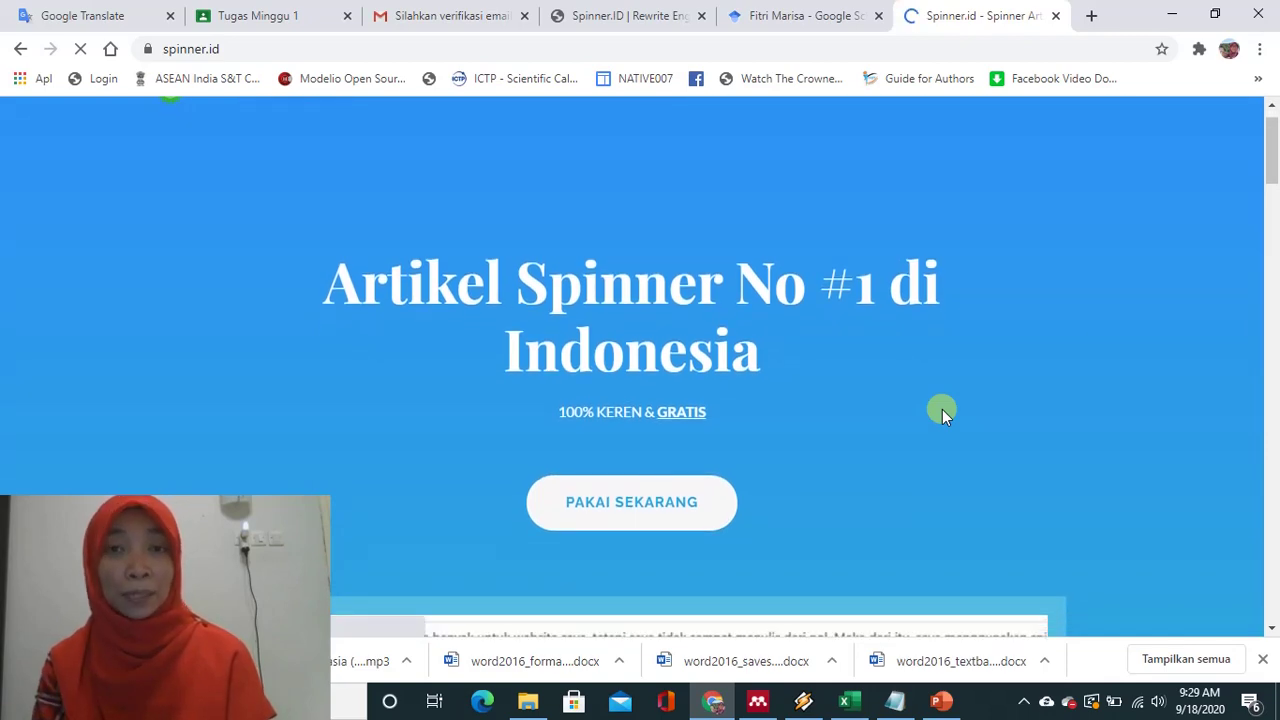
scroll(967, 411, "down", 3)
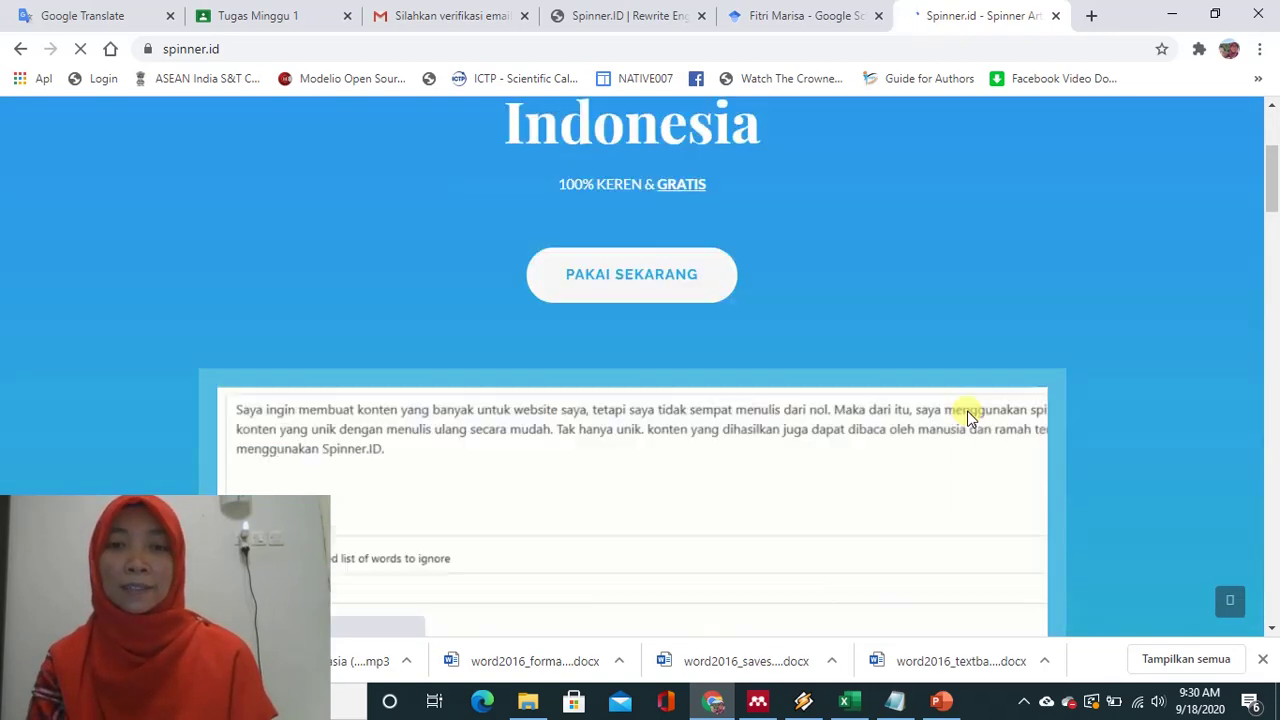
scroll(967, 411, "up", 3)
scroll(967, 411, "down", 1)
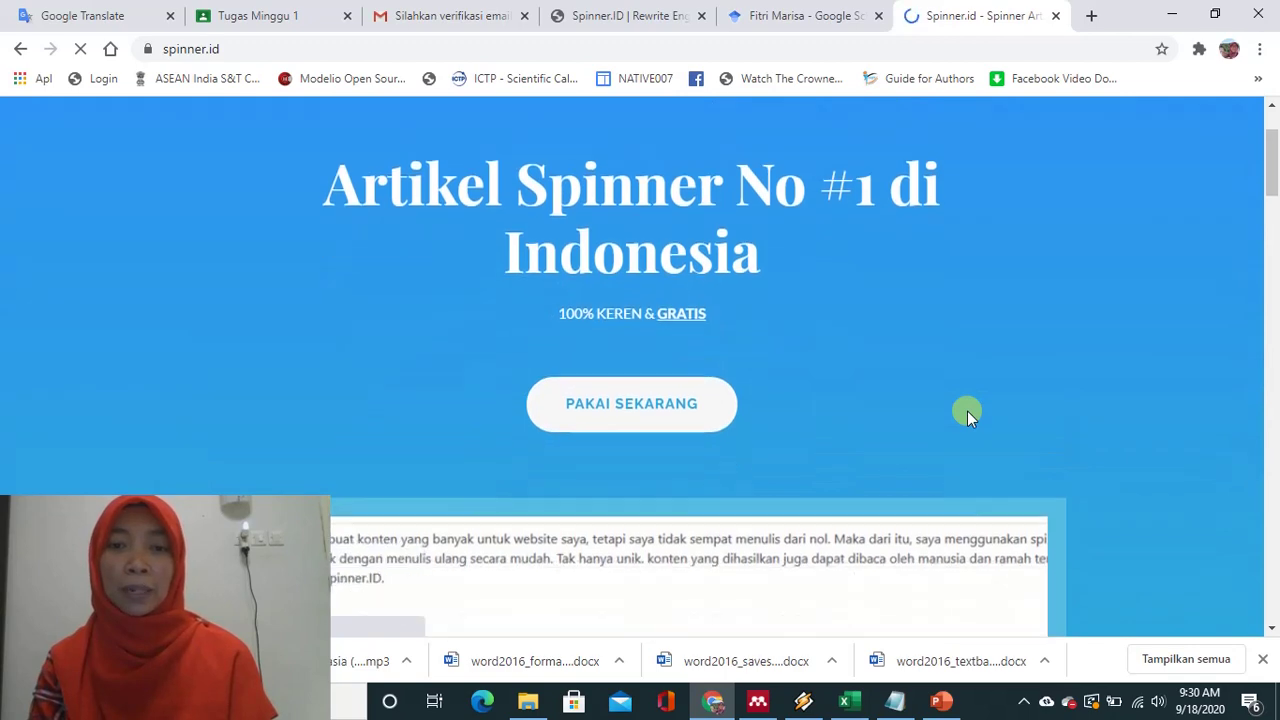
scroll(967, 411, "down", 5)
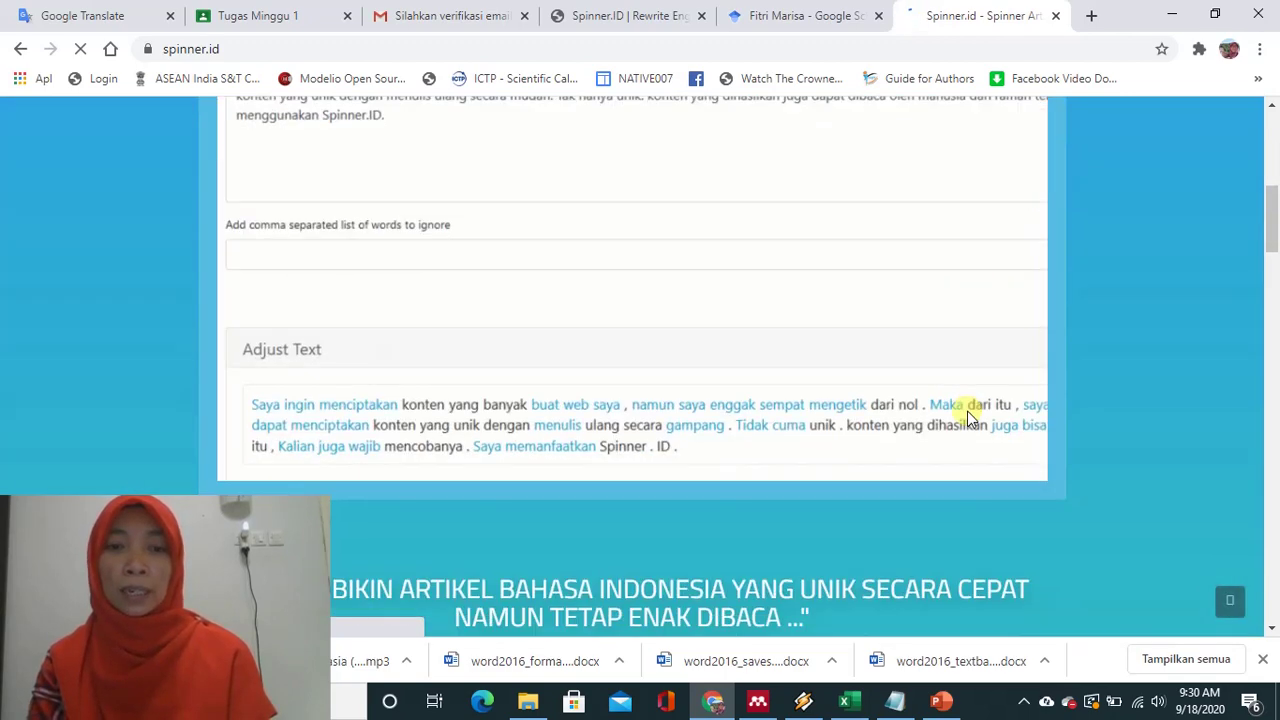
scroll(967, 411, "down", 3)
scroll(967, 411, "up", 2)
scroll(967, 411, "up", 10)
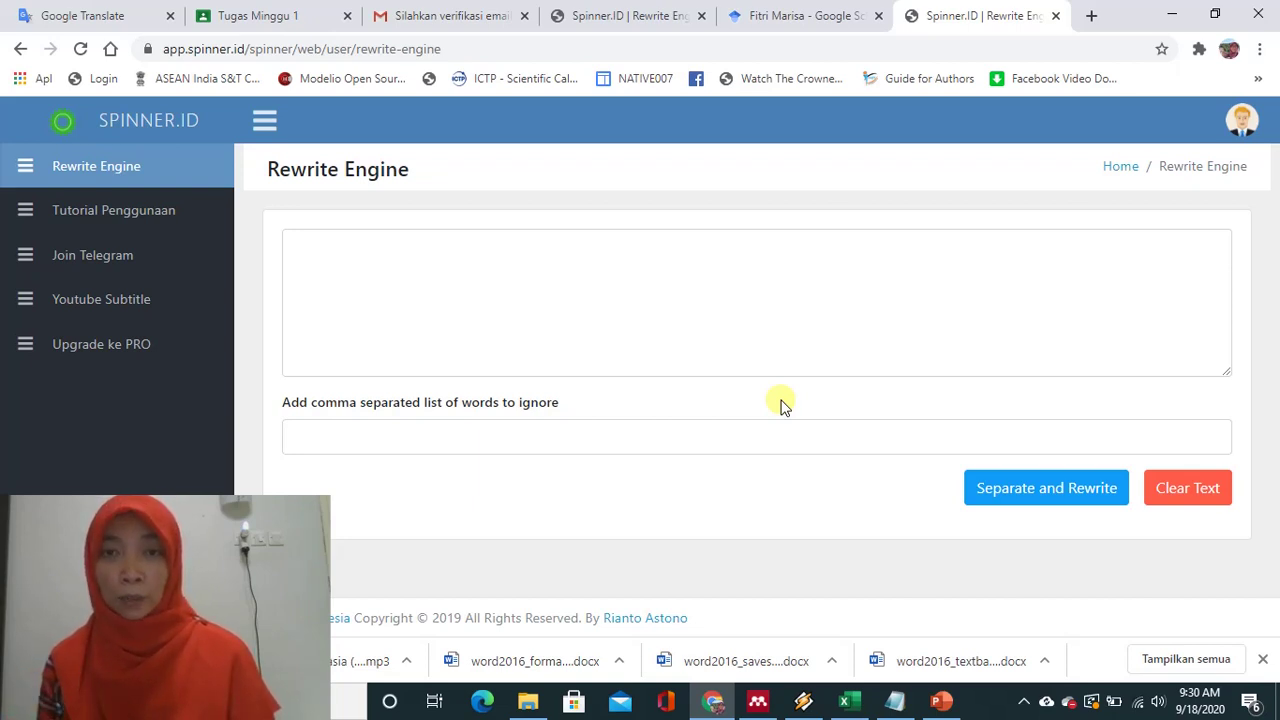
Step: Review the account verification email from Spinner.ID and return to the Rewrite Engine page
left_click(483, 22)
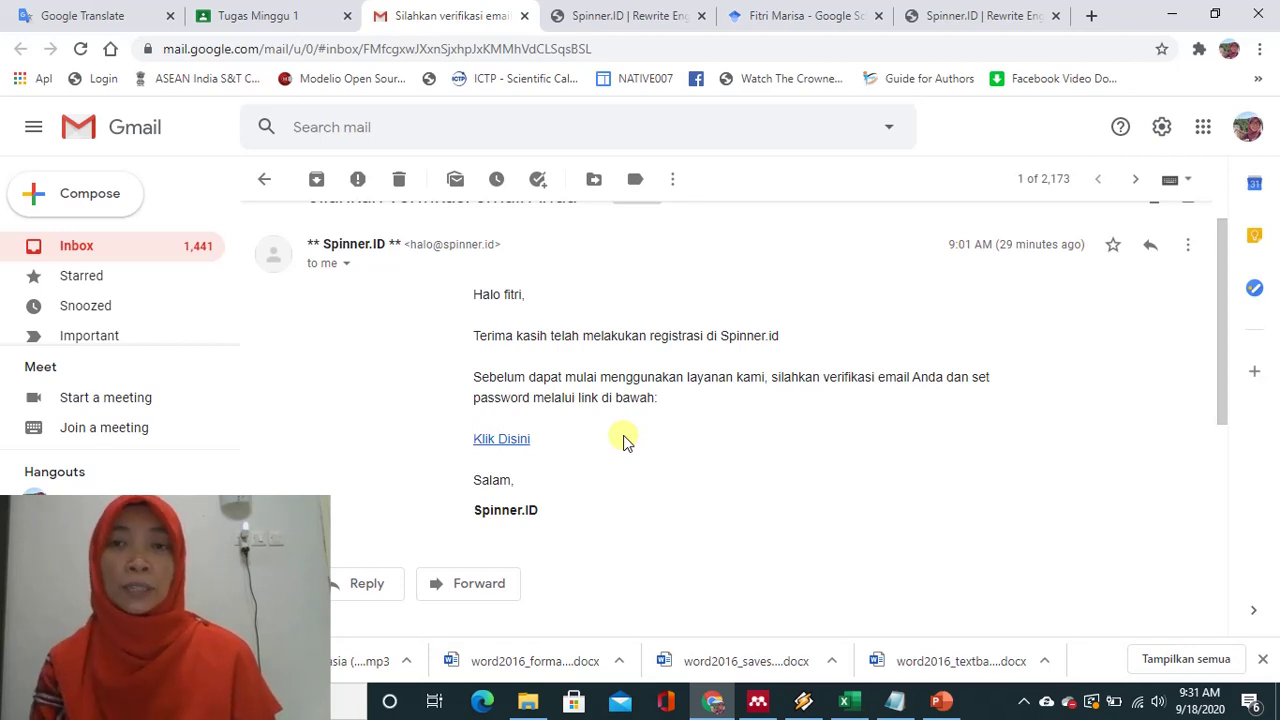
left_click(618, 16)
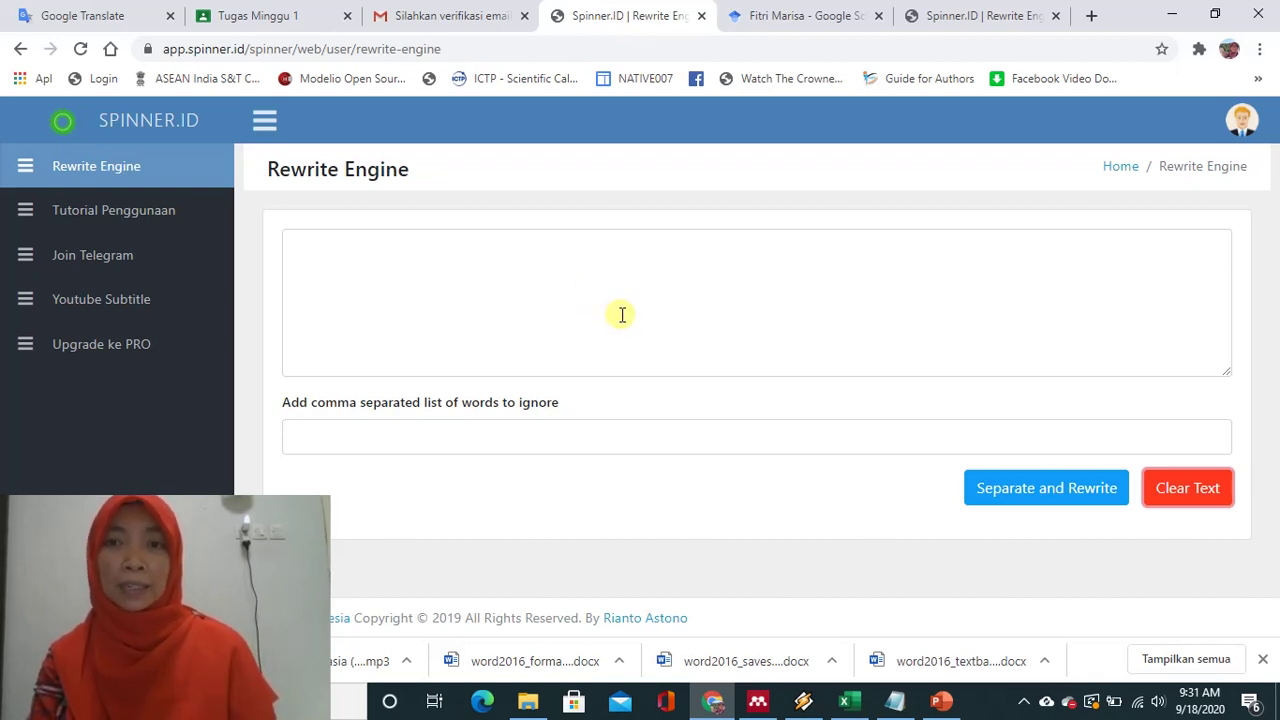
Step: Copy the description of the article "Sistem Penunjang Keputusan Pembelian Smartphone dengan Menggunakan Metode Fuzzy Tsukamoto" from the Google Scholar profile
left_click(766, 22)
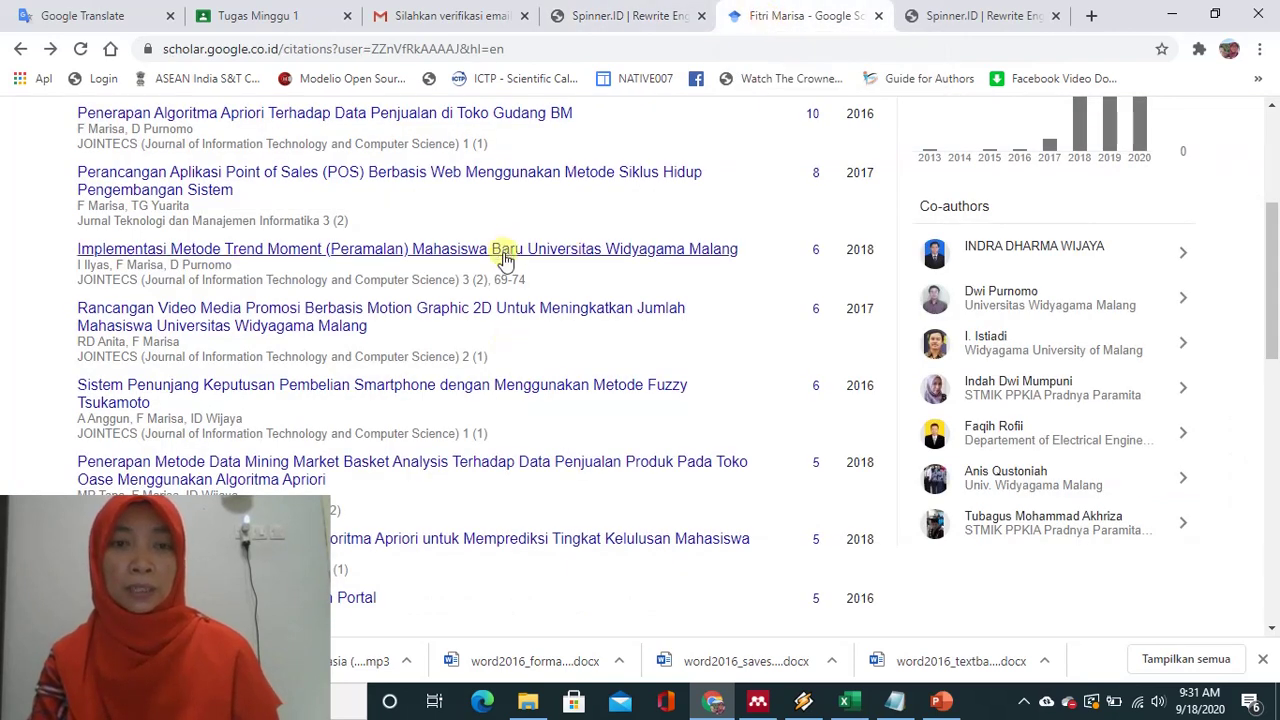
left_click(207, 390)
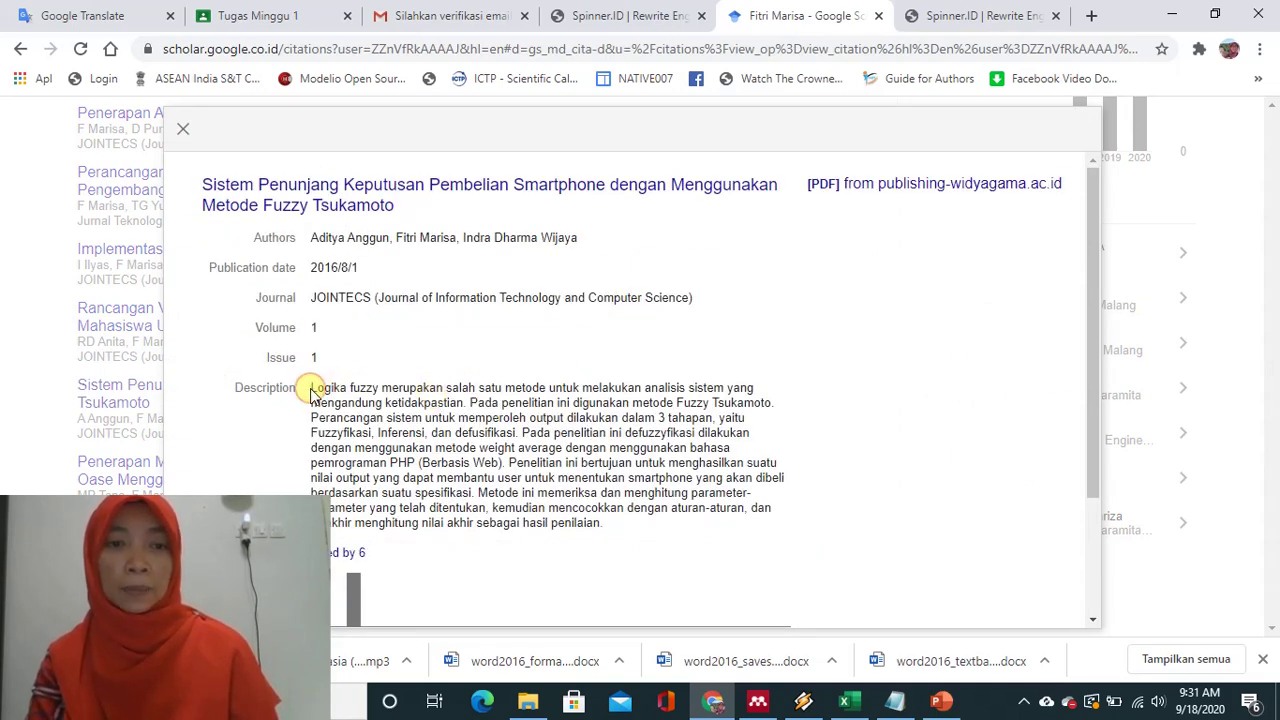
left_click_drag(311, 388, 620, 524)
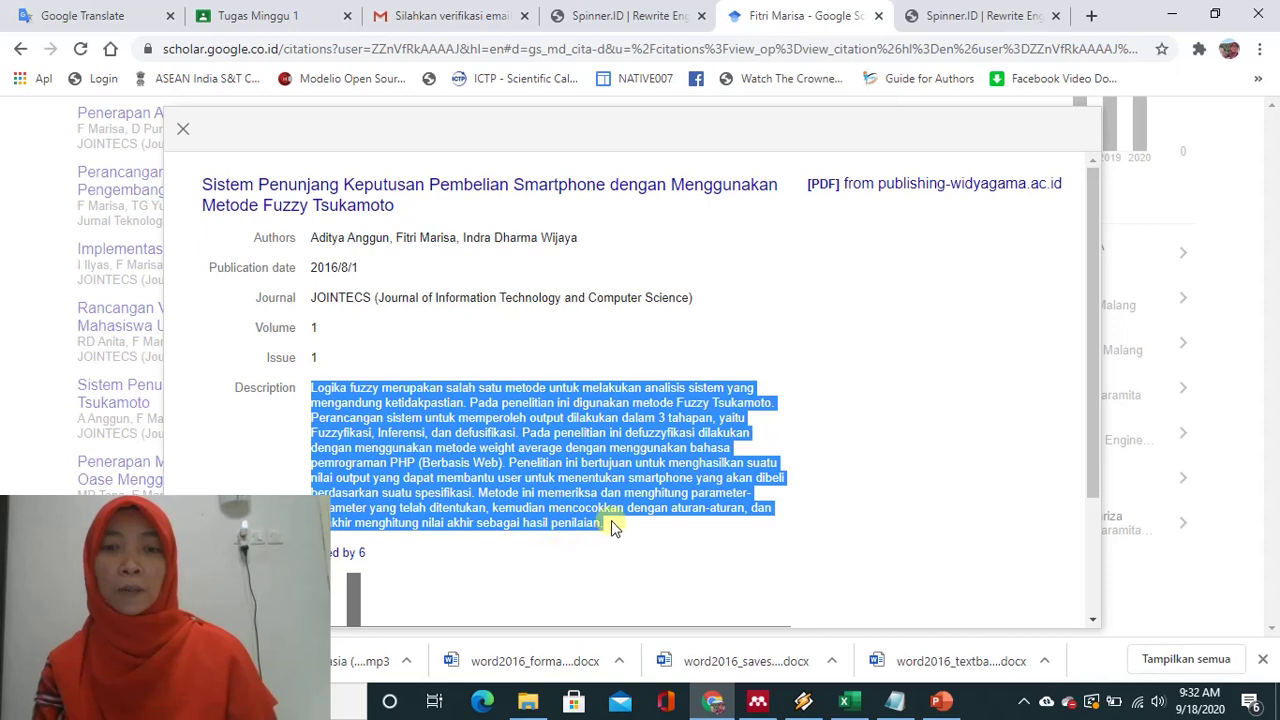
right_click(585, 495)
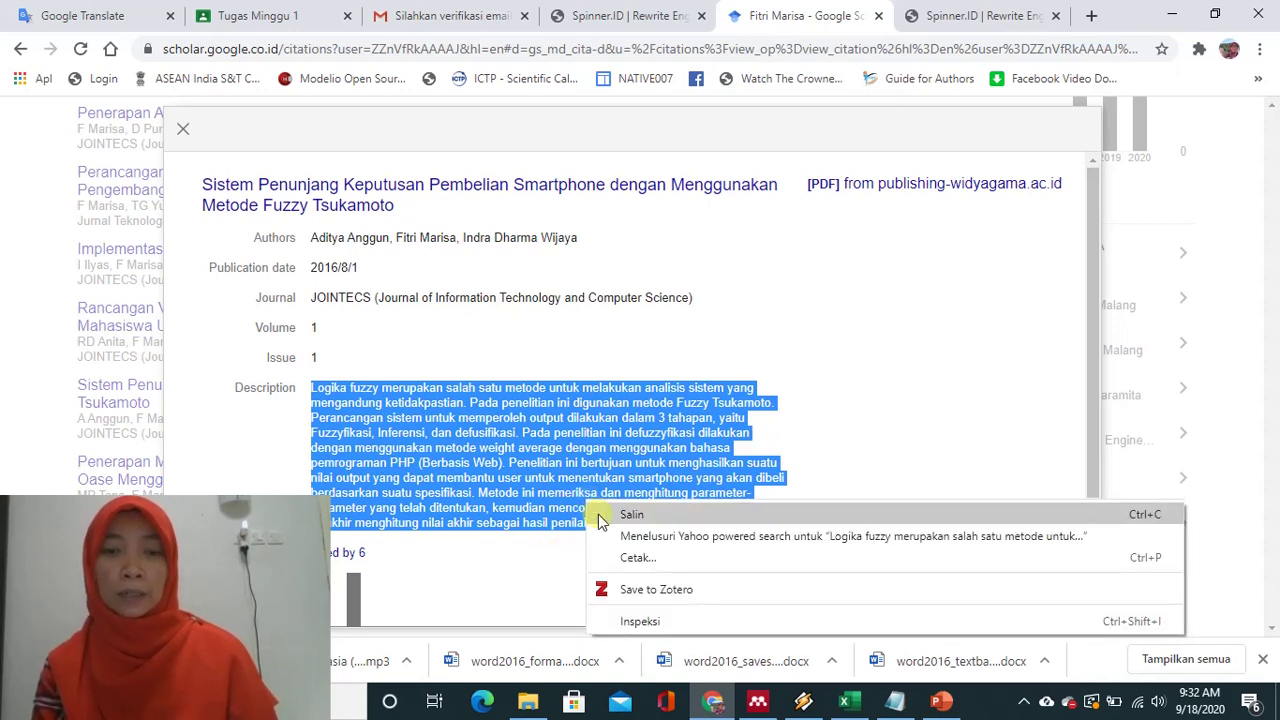
left_click(623, 517)
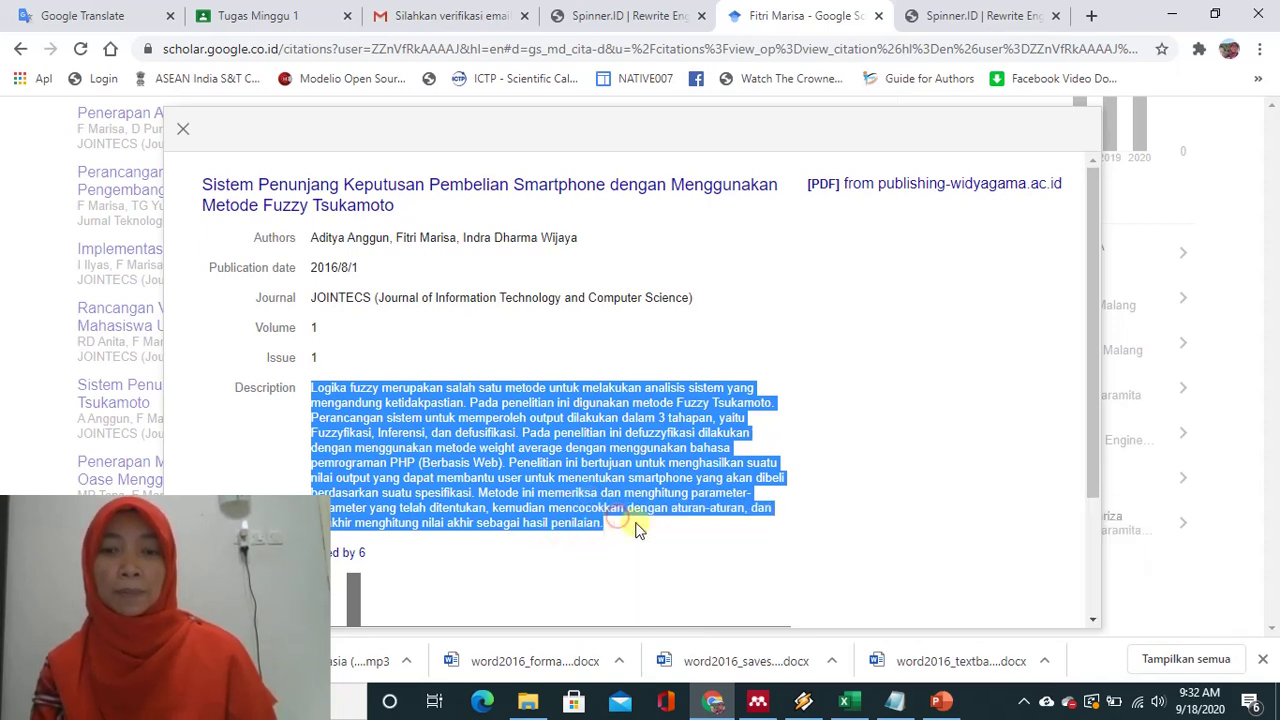
Step: Paste the copied article description into the article text box of the Spinner.ID Rewrite Engine
left_click(925, 16)
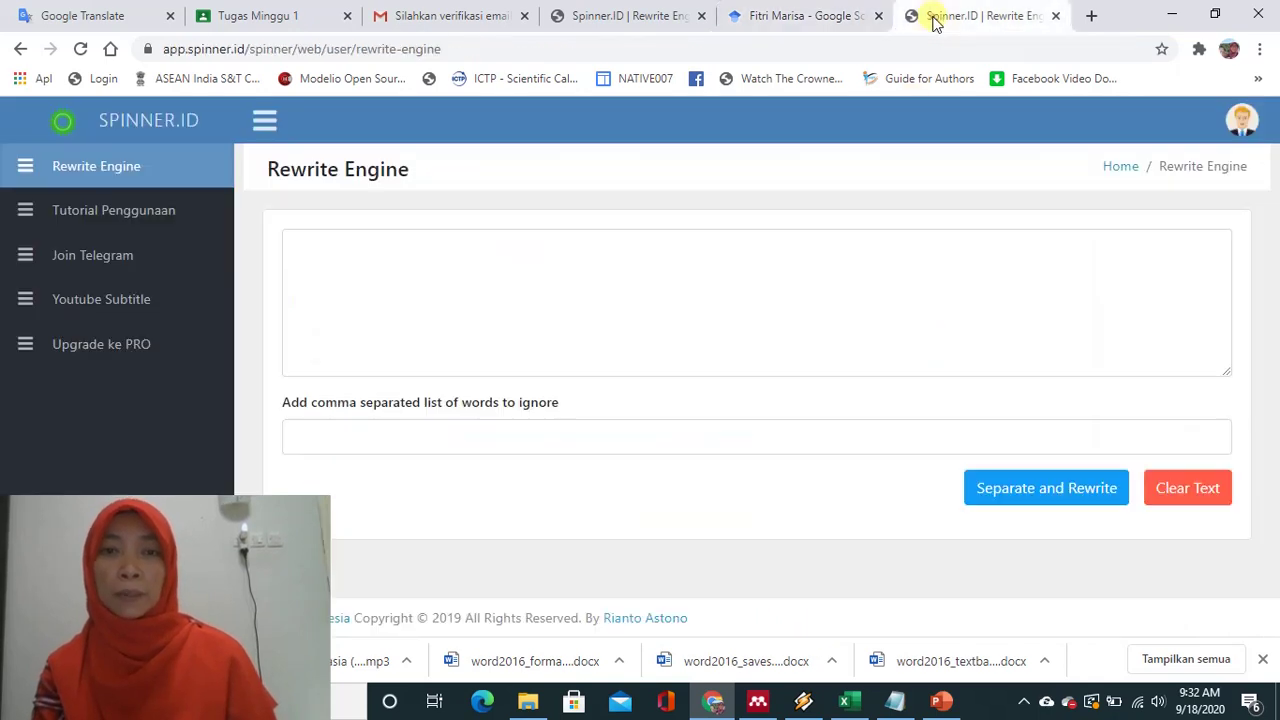
left_click(421, 259)
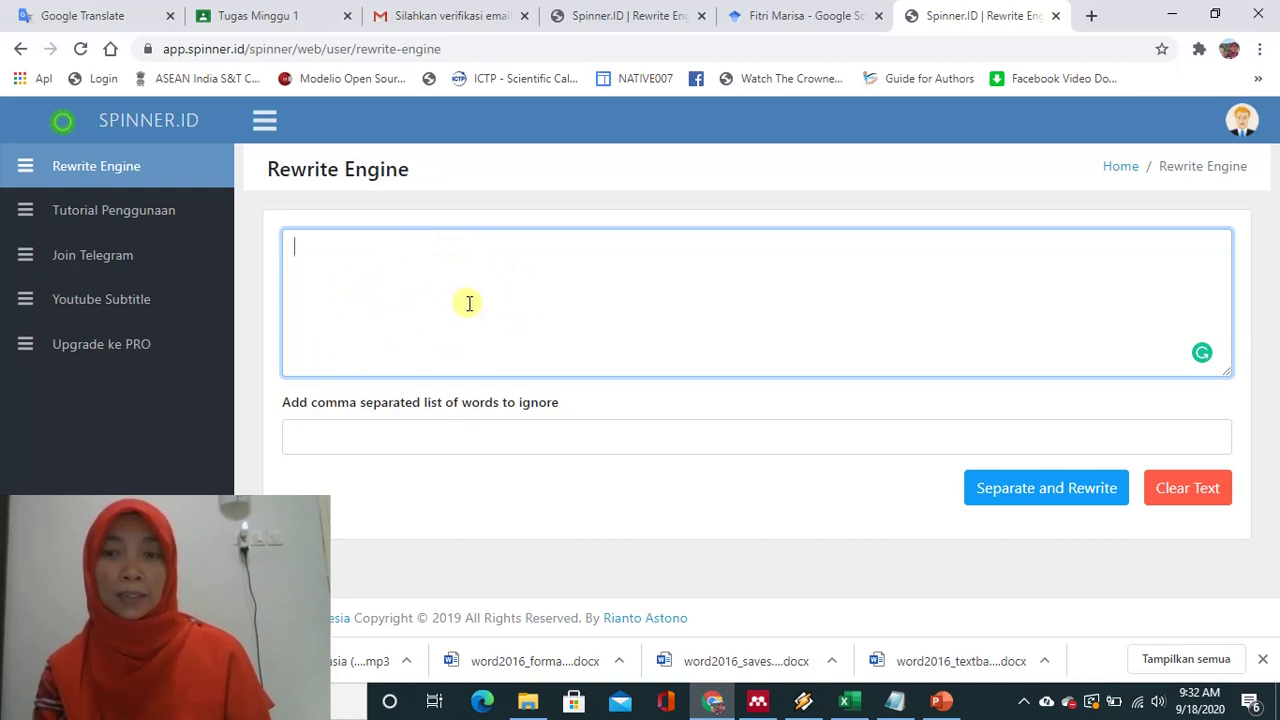
left_click(417, 435)
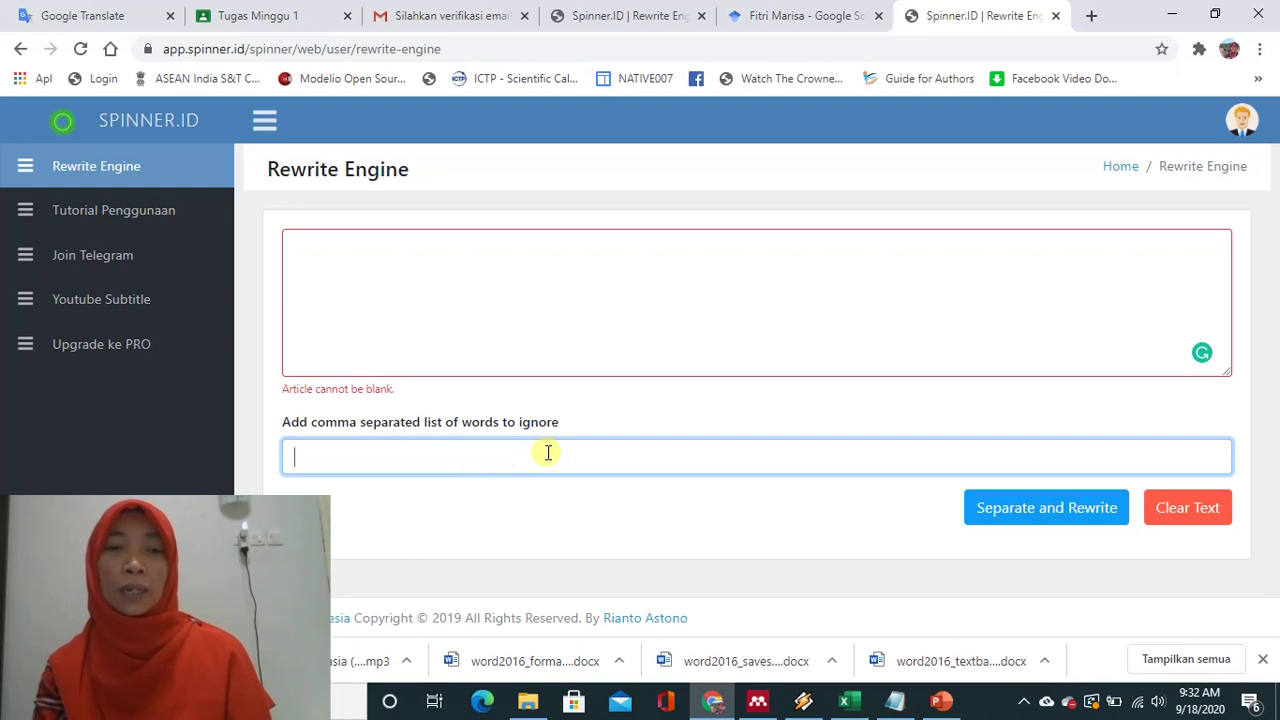
left_click(555, 307)
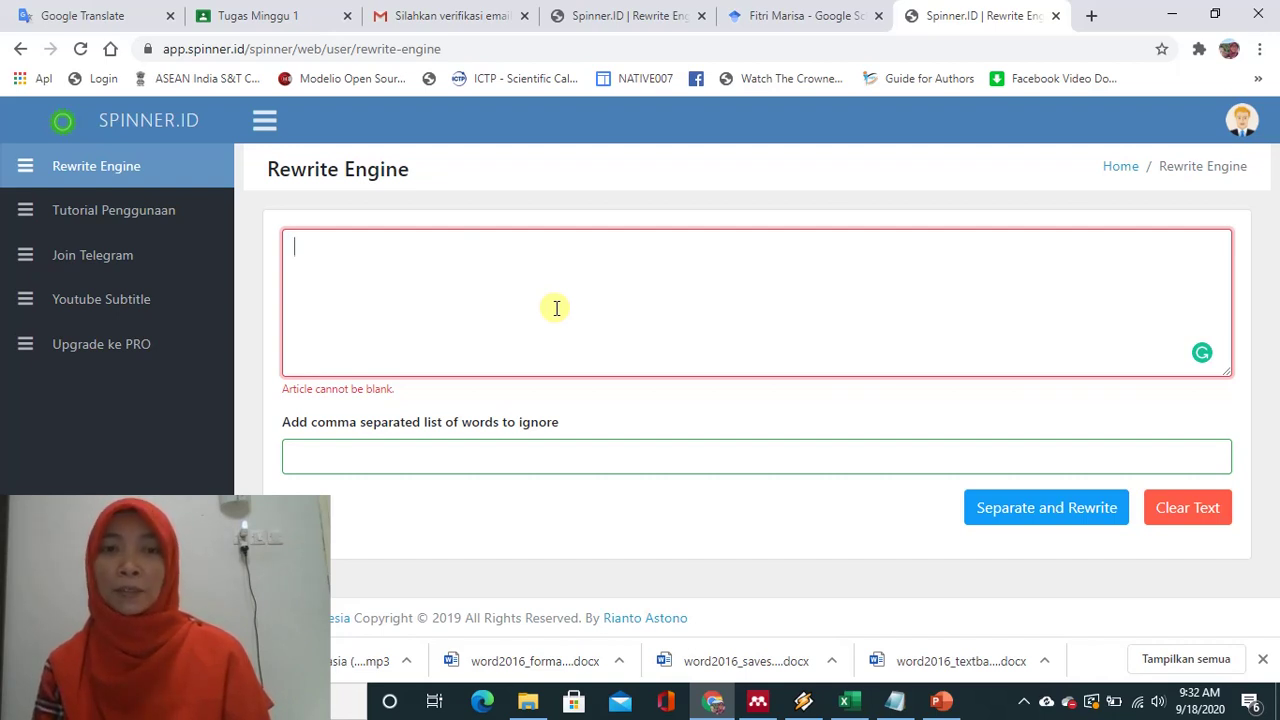
left_click(491, 459)
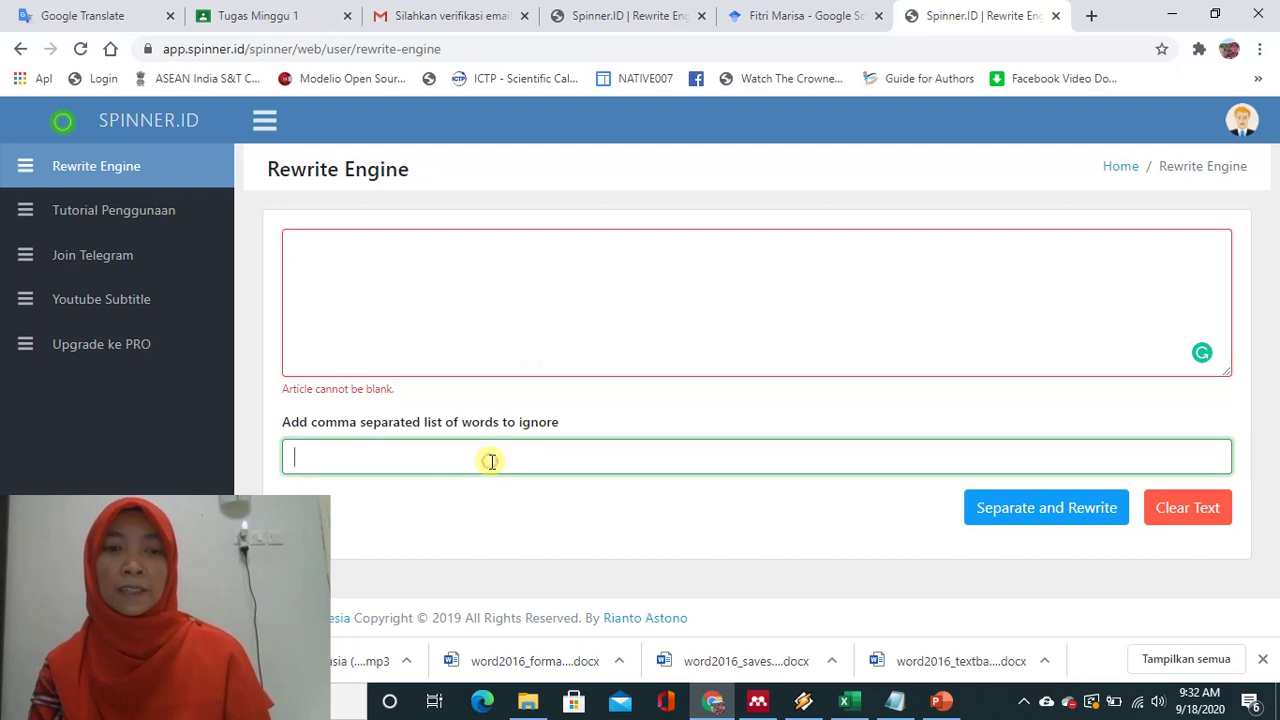
left_click(467, 275)
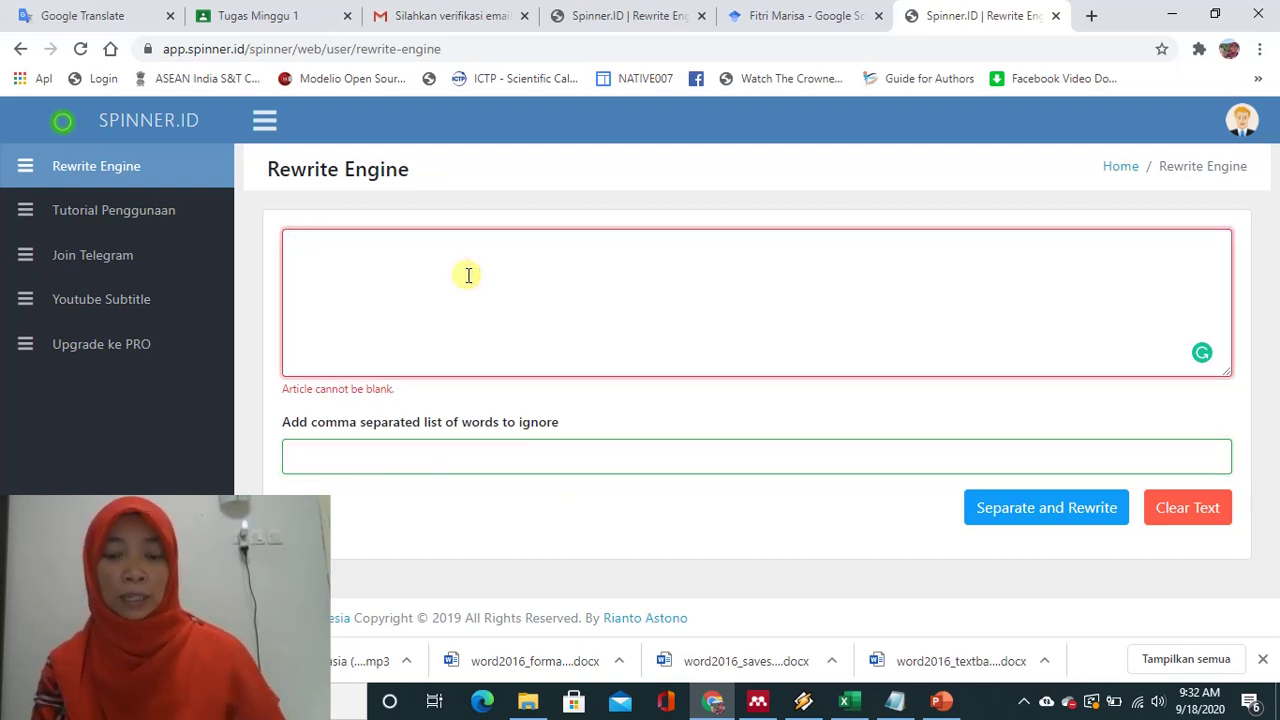
right_click(437, 268)
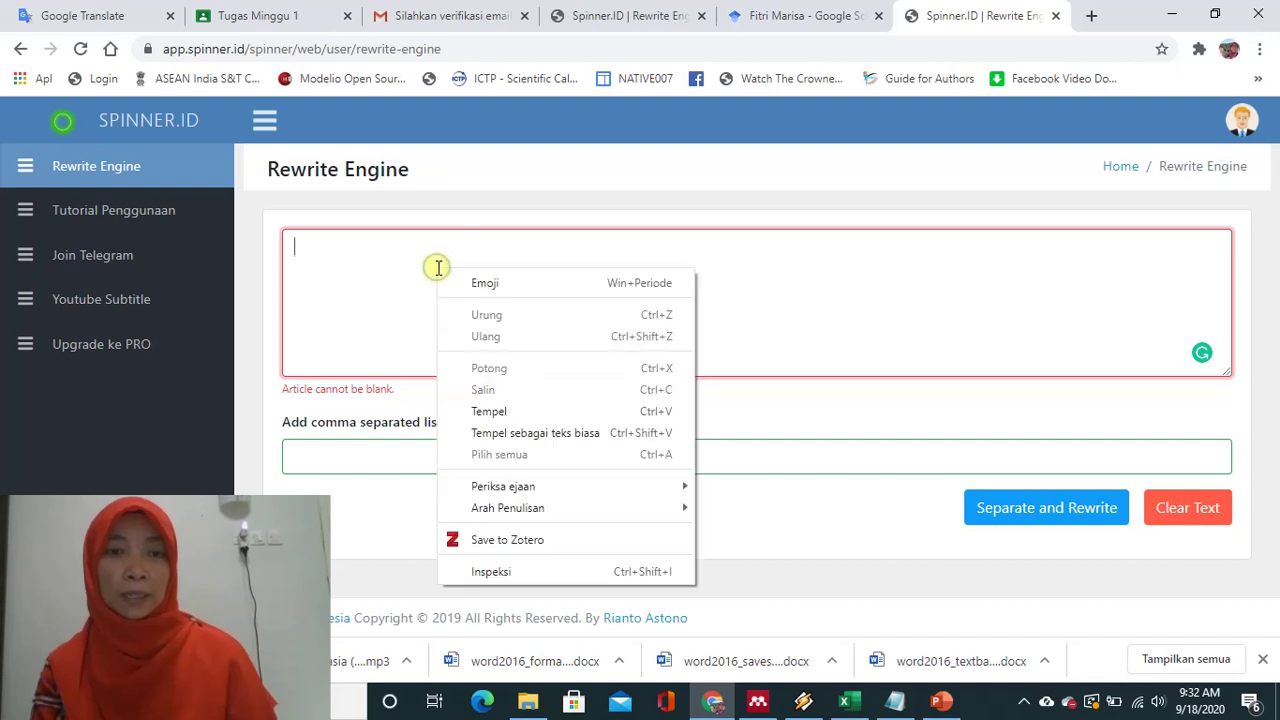
left_click(503, 412)
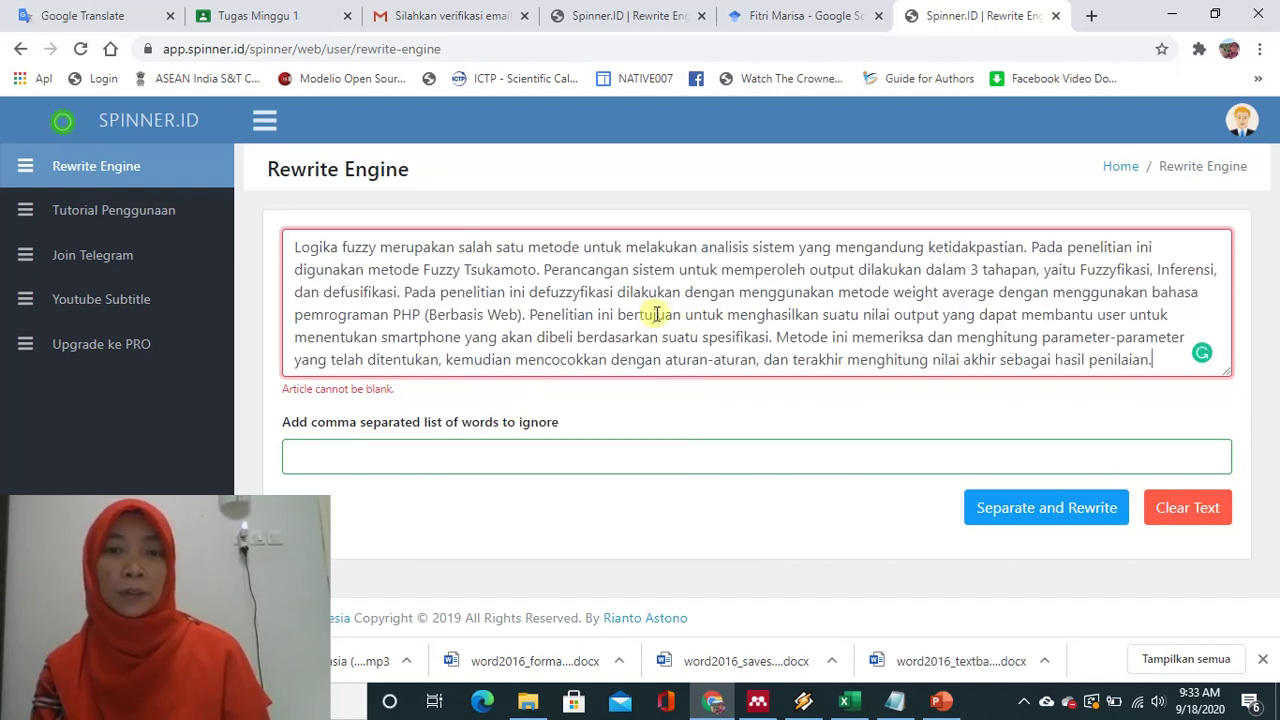
Step: Run Separate and Rewrite on the pasted abstract, leaving the list of words to ignore empty
left_click(480, 451)
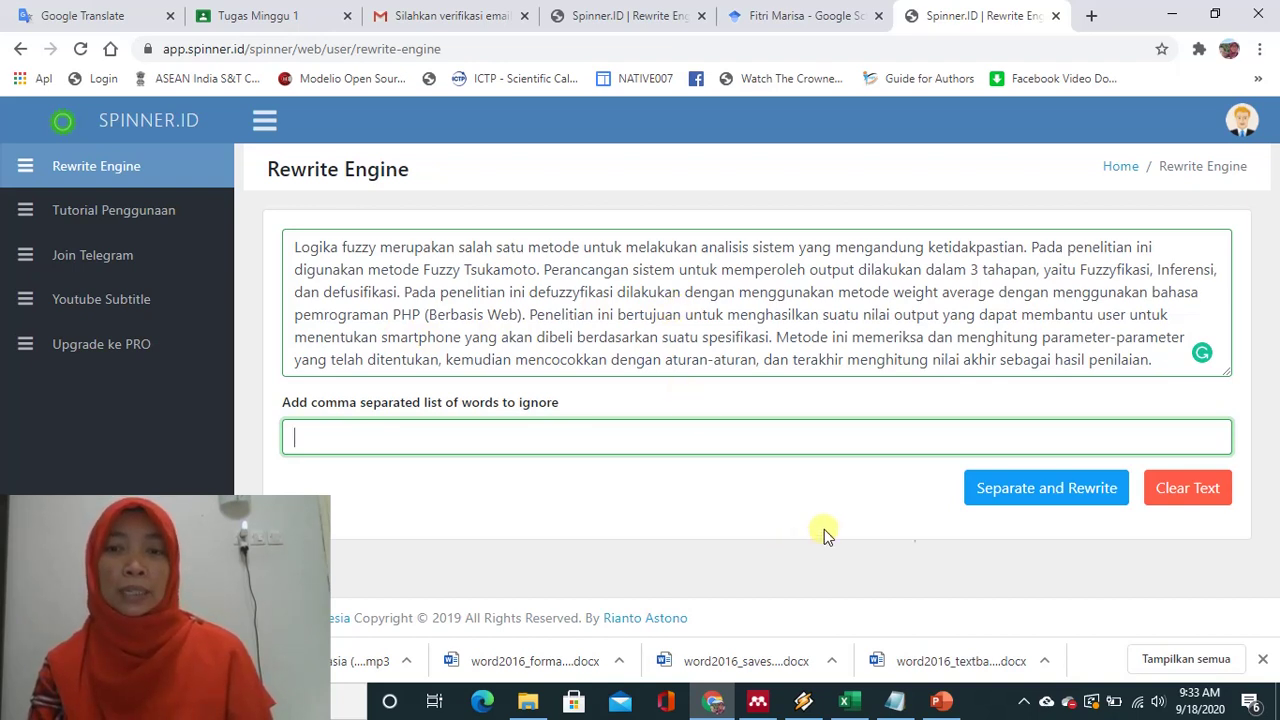
left_click(1038, 500)
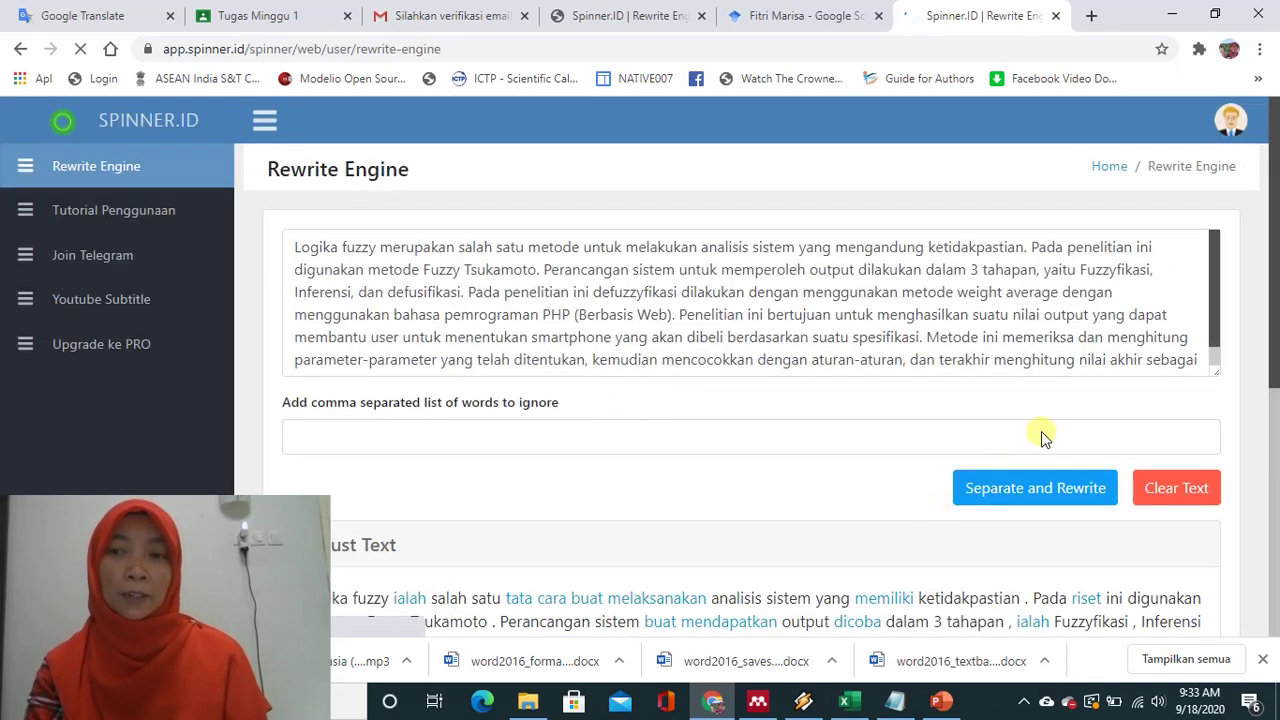
left_click_drag(1275, 337, 1275, 458)
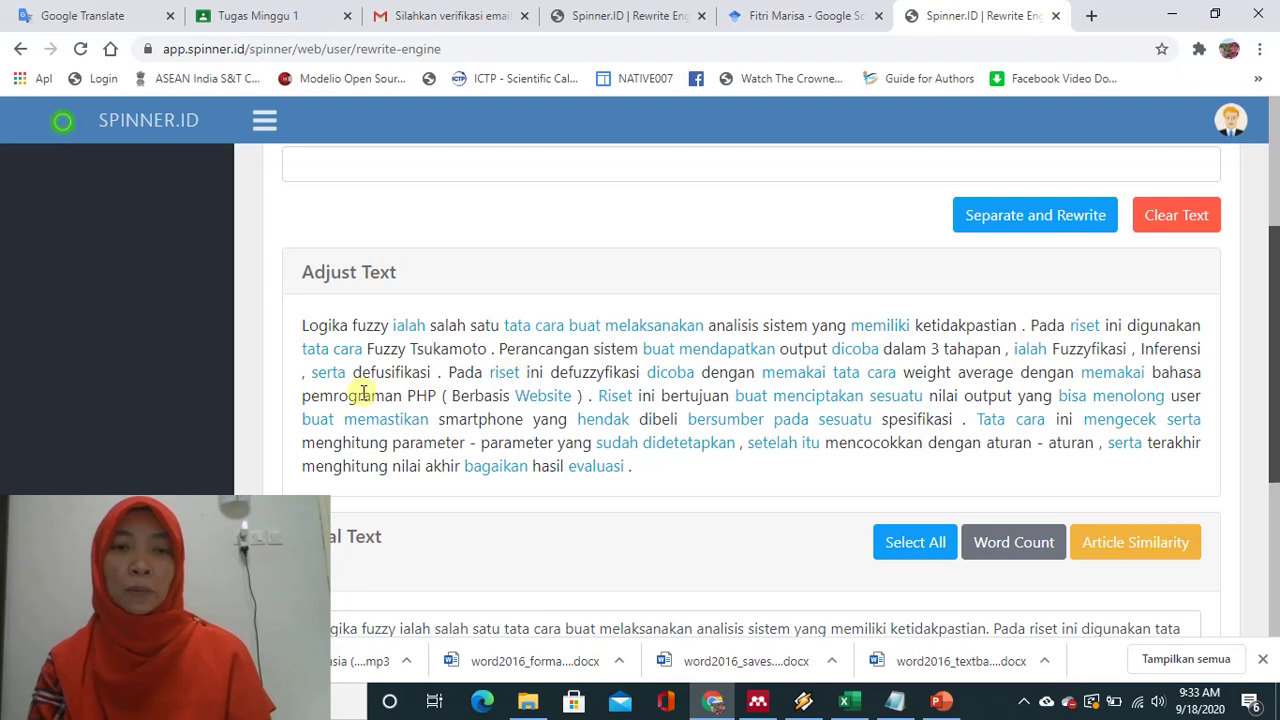
Step: Review the synonyms offered for "ialah" after "Logika fuzzy" in the adjustable text, keeping "ialah" selected
left_click(407, 334)
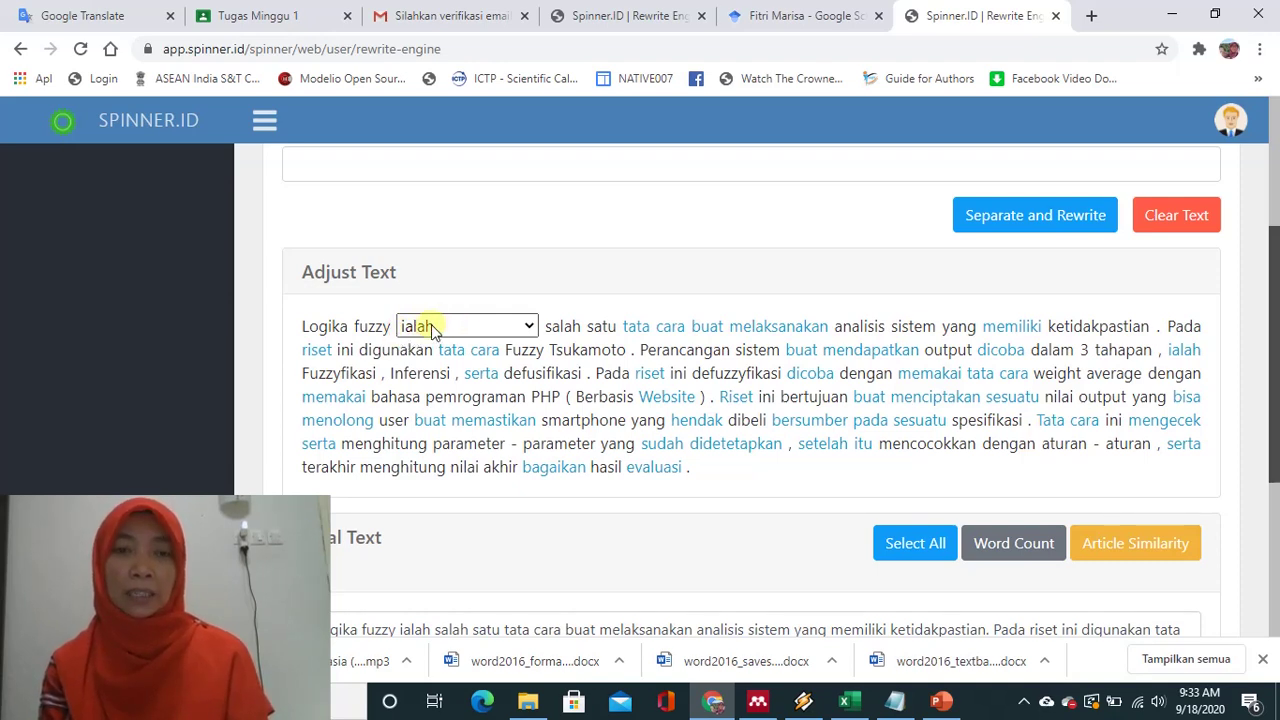
left_click(432, 331)
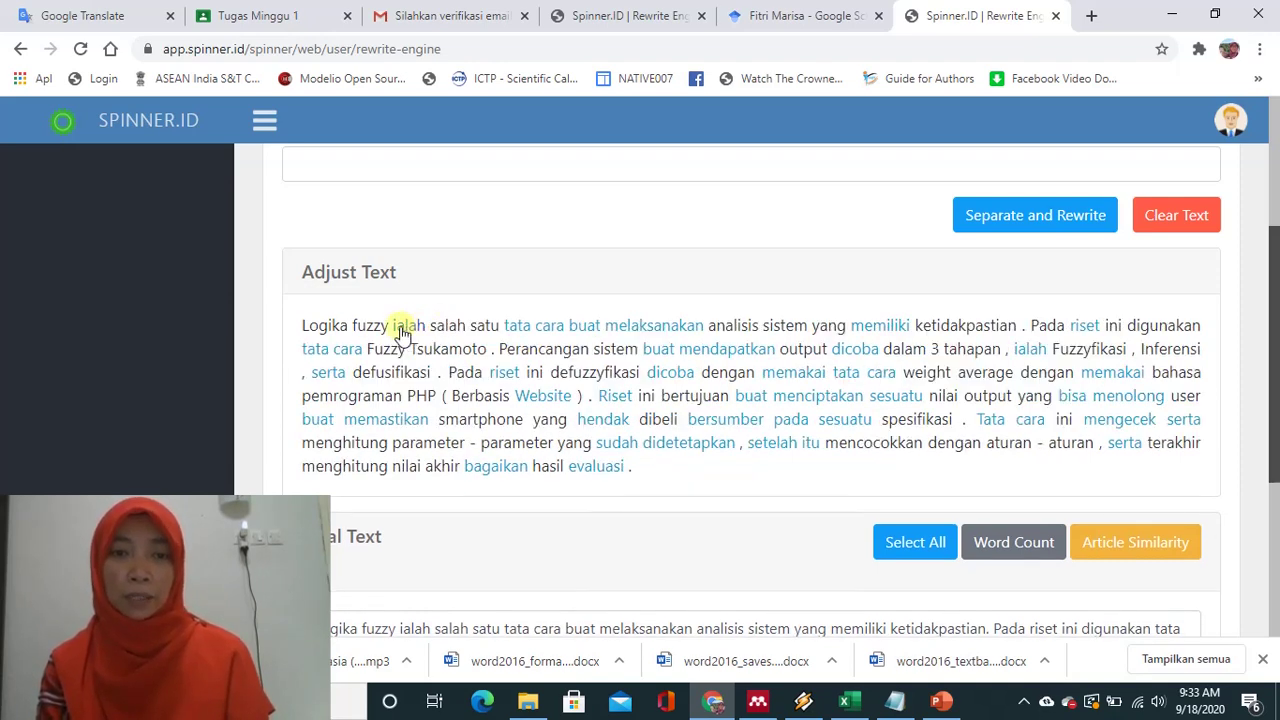
left_click(400, 330)
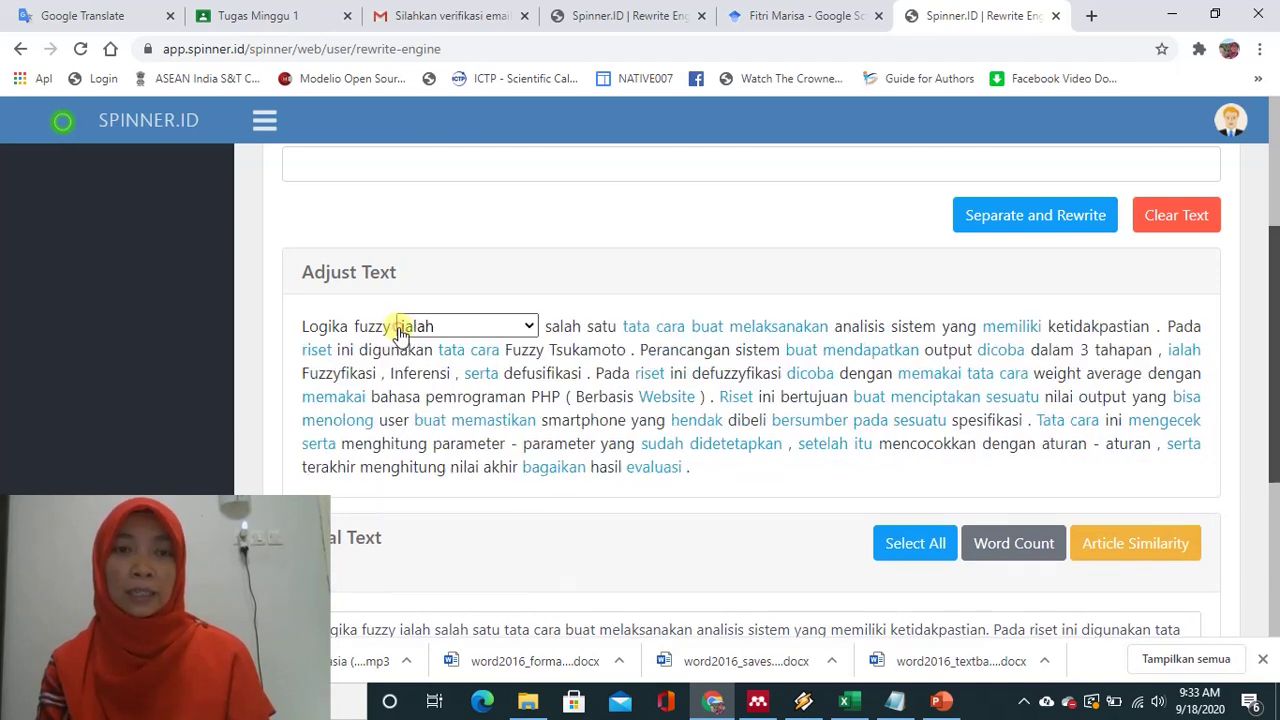
left_click(530, 328)
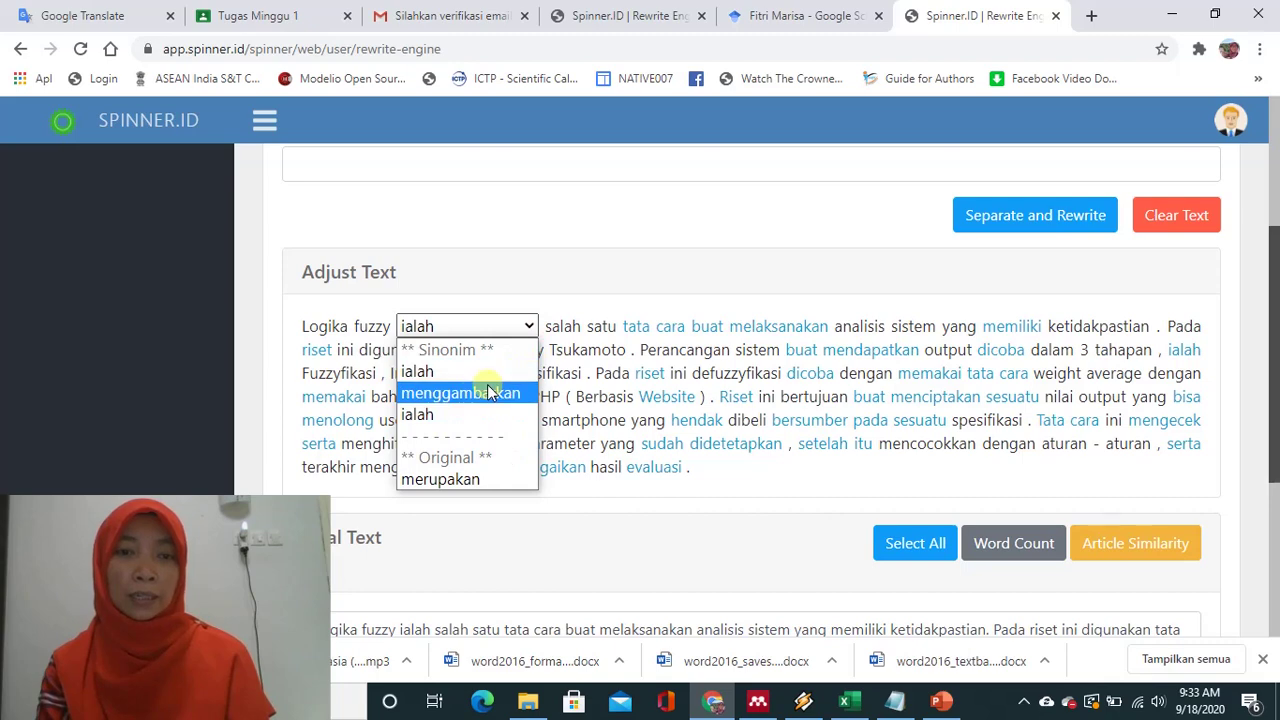
left_click(418, 372)
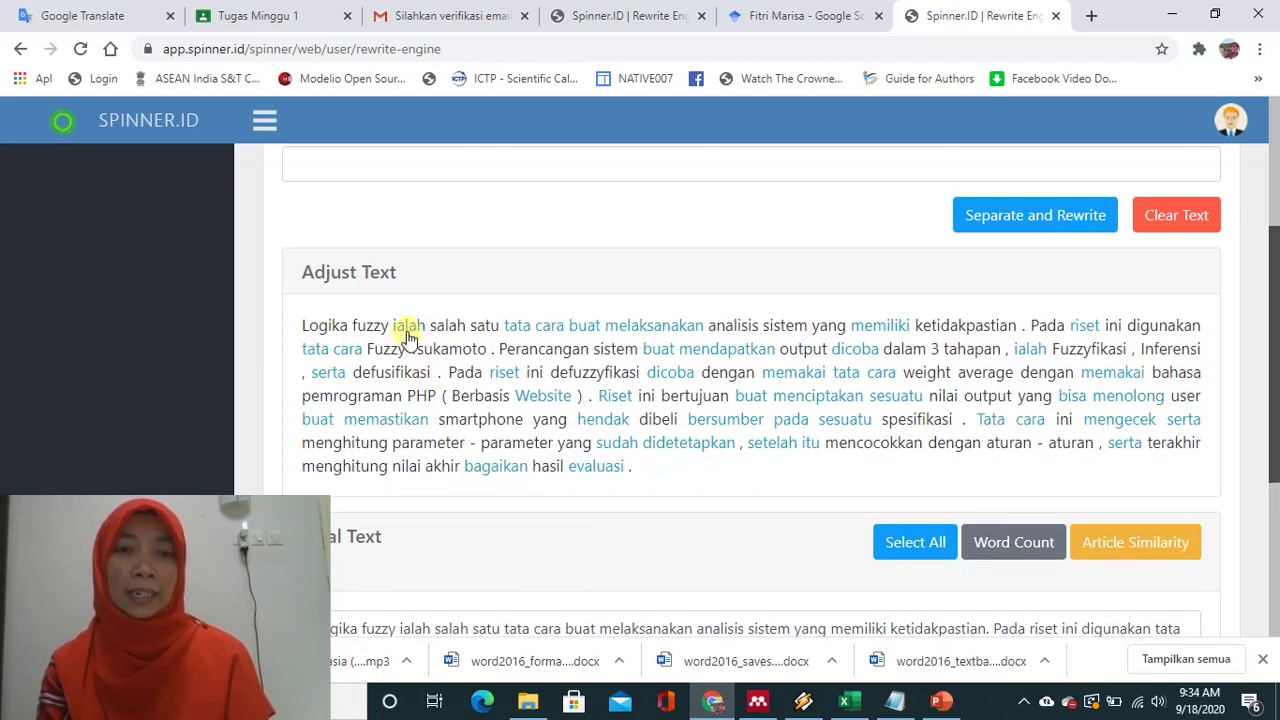
left_click(407, 337)
left_click(527, 336)
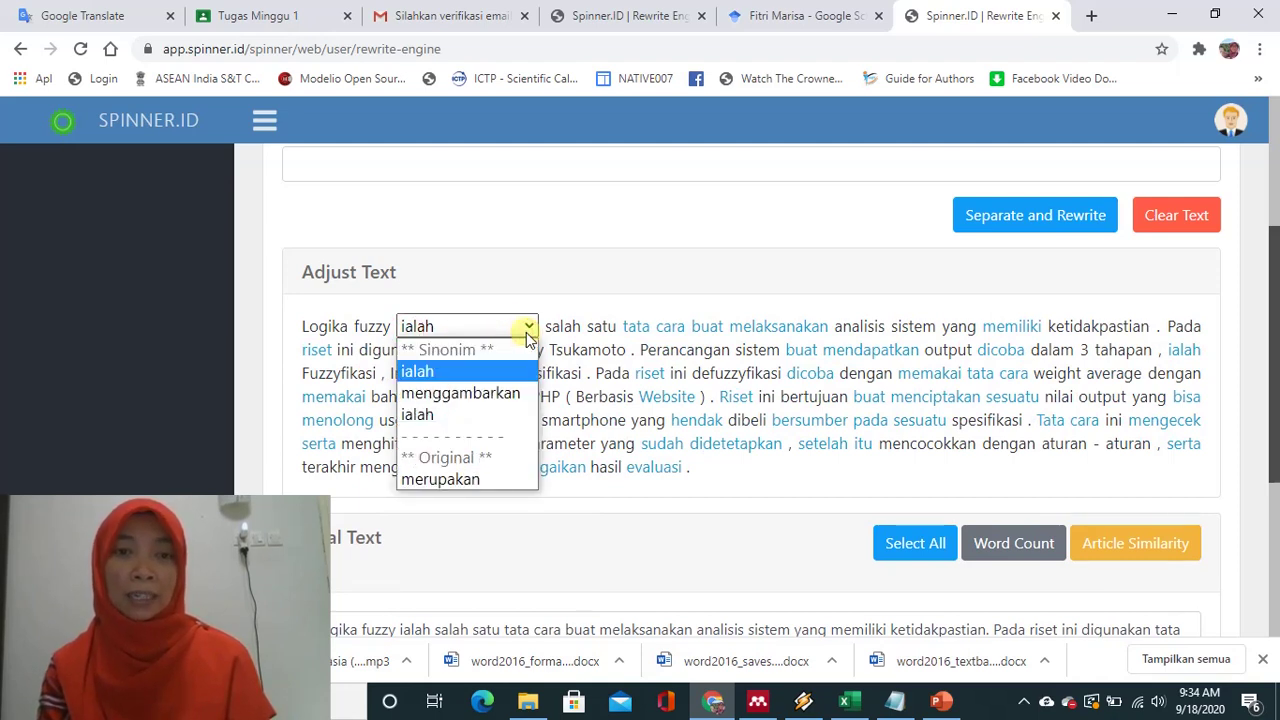
left_click(460, 413)
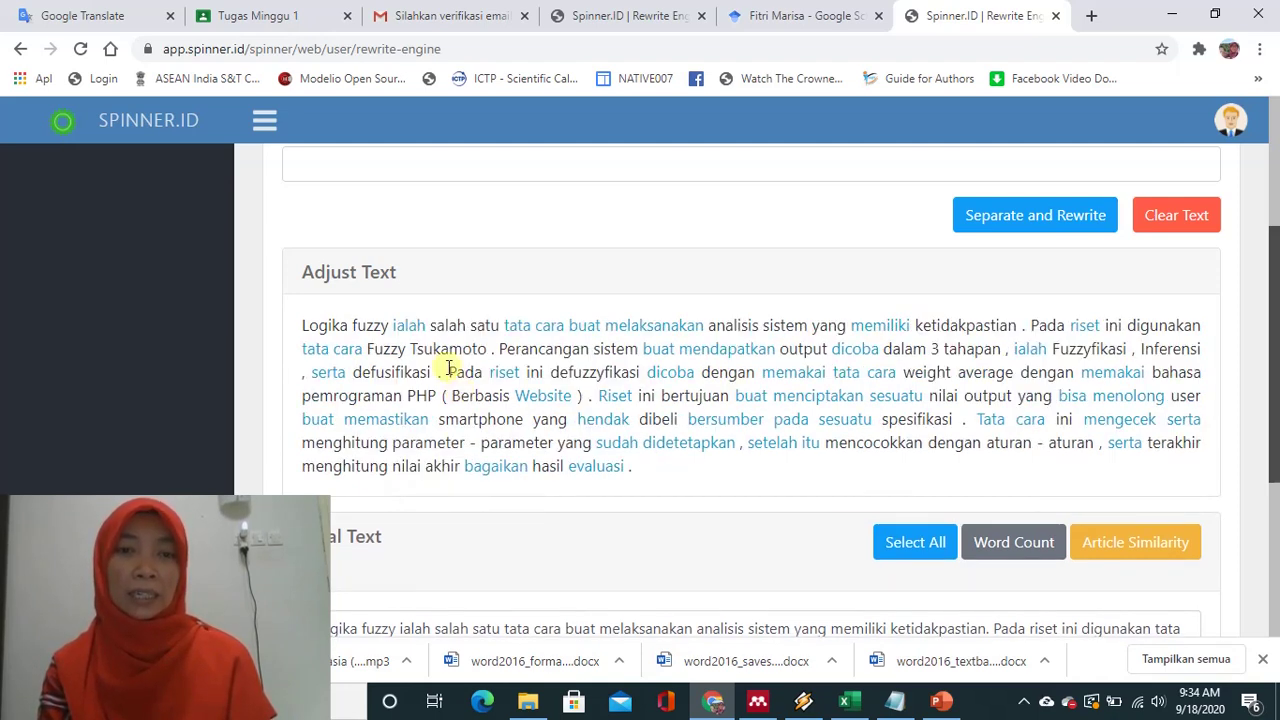
Step: Replace "ialah" after "Logika fuzzy" with the synonym "menggambarkan" in the adjustable text
left_click(409, 325)
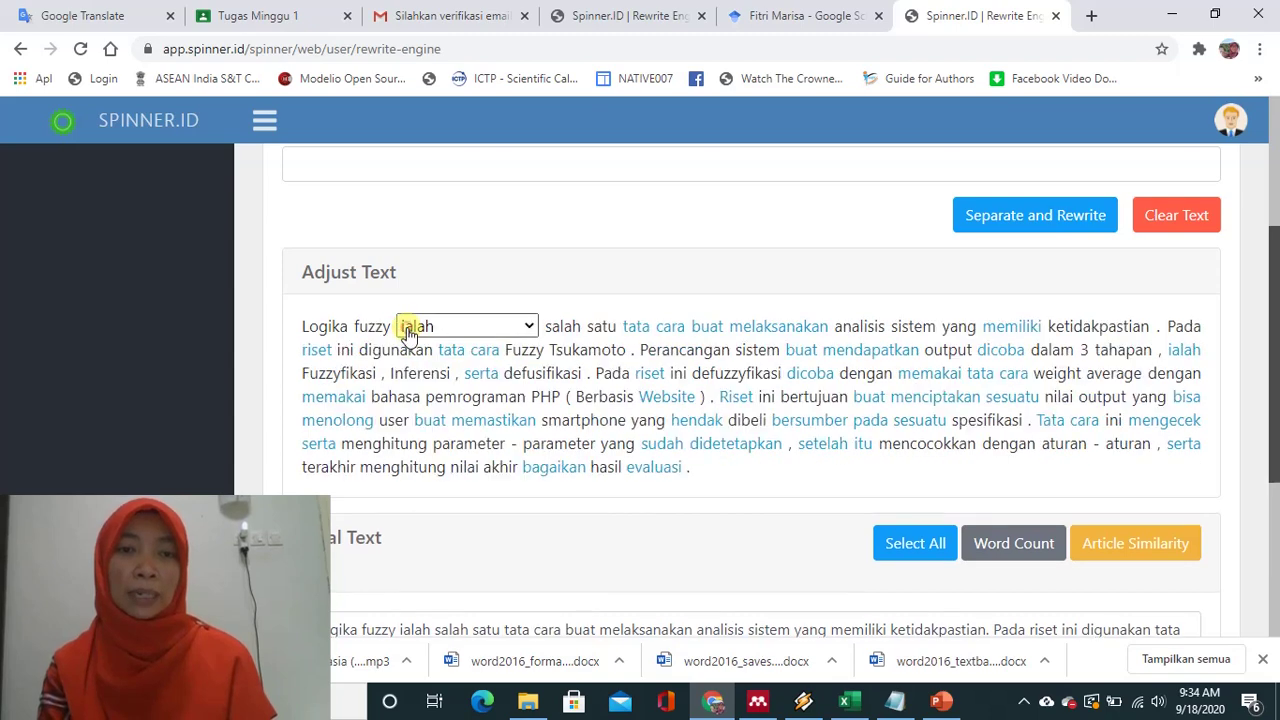
left_click(522, 332)
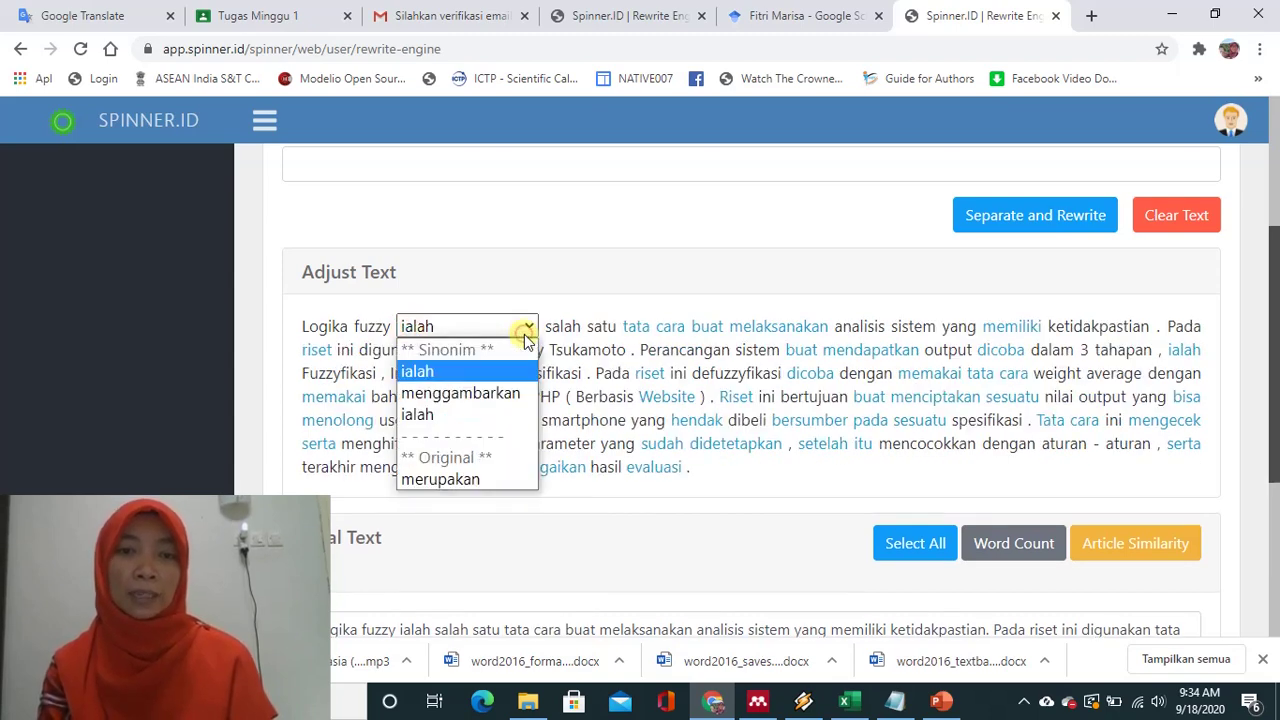
left_click(486, 394)
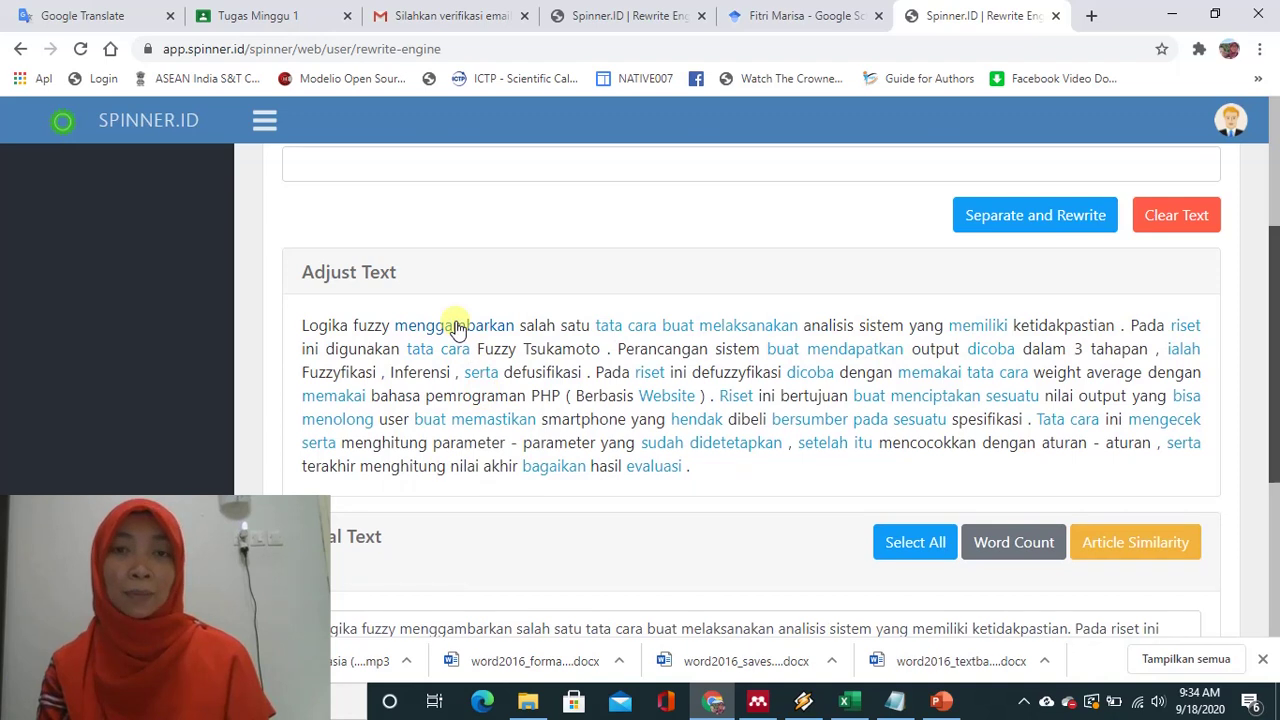
Step: Try to replace "tata cara" after "salah satu" with the synonym "prosedur", and recheck its list of alternatives
left_click(622, 330)
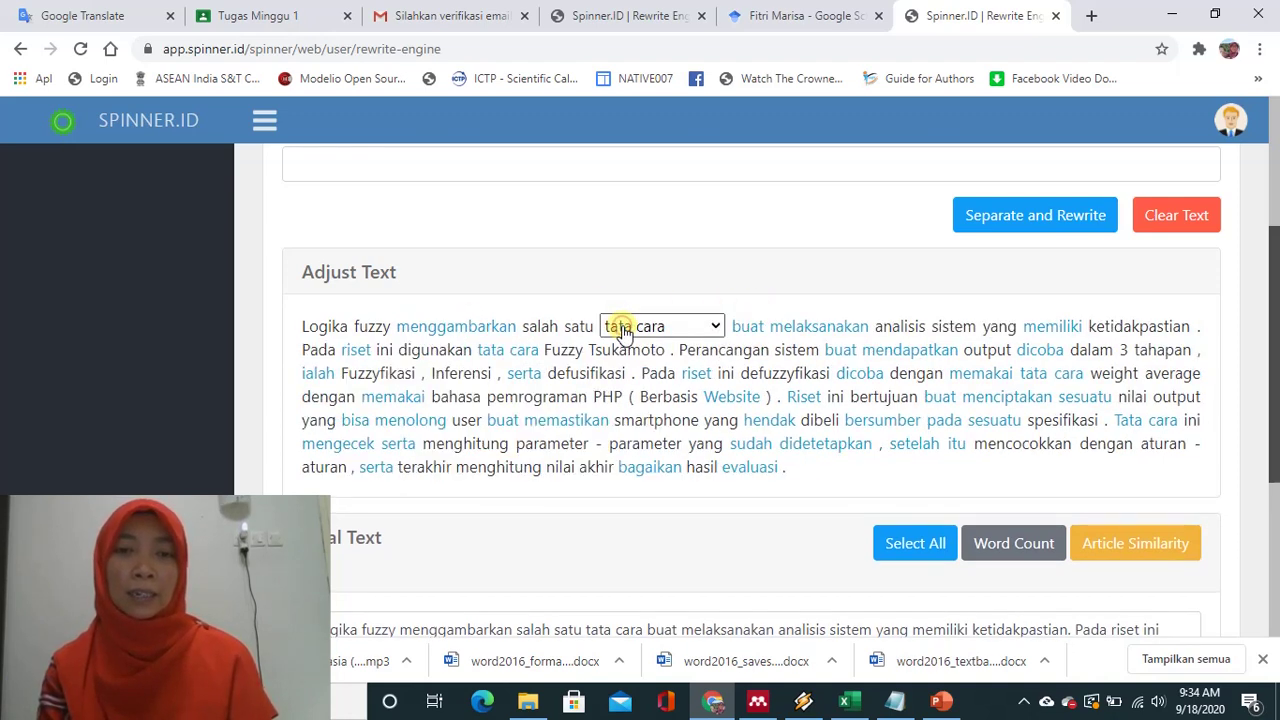
left_click(716, 330)
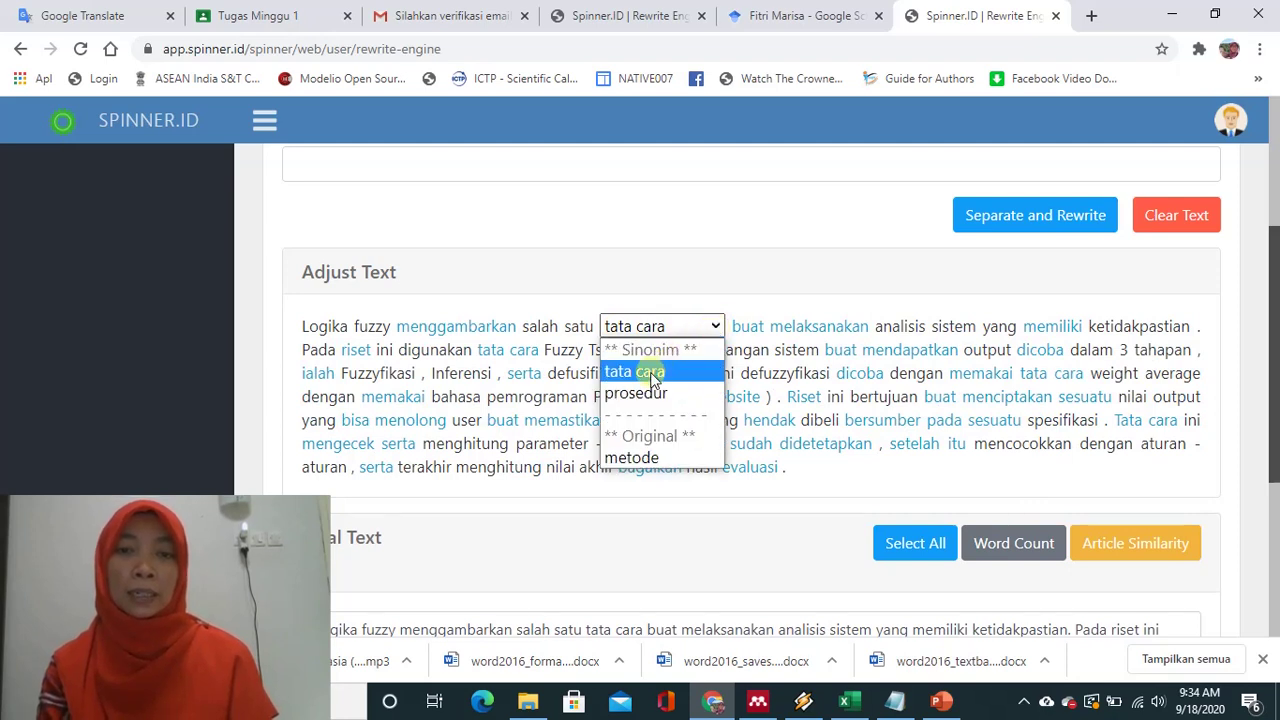
left_click(637, 396)
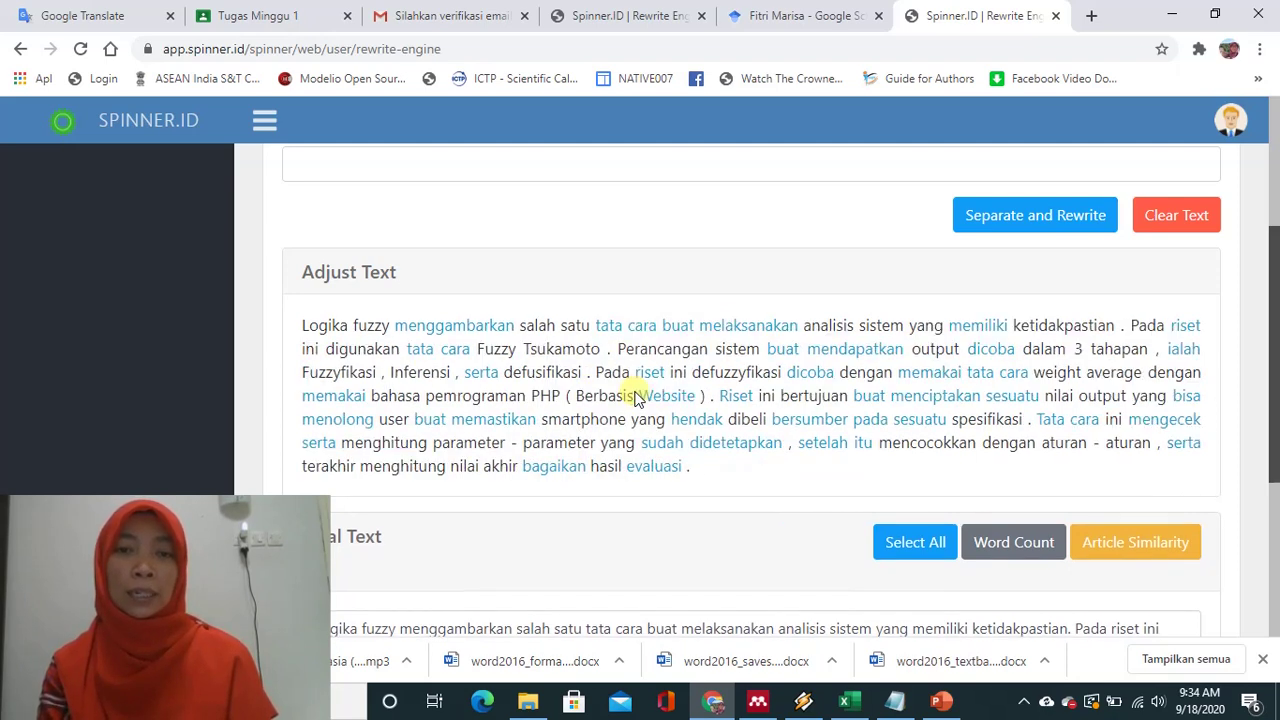
left_click(617, 330)
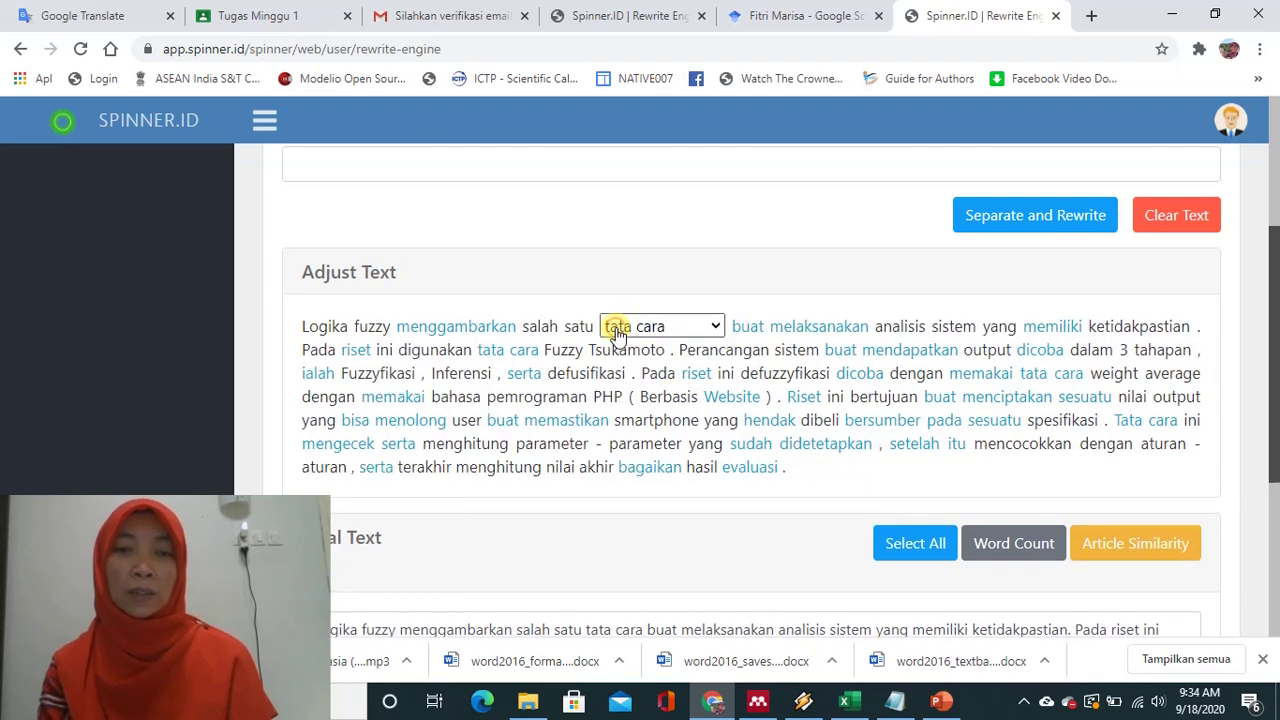
left_click(717, 330)
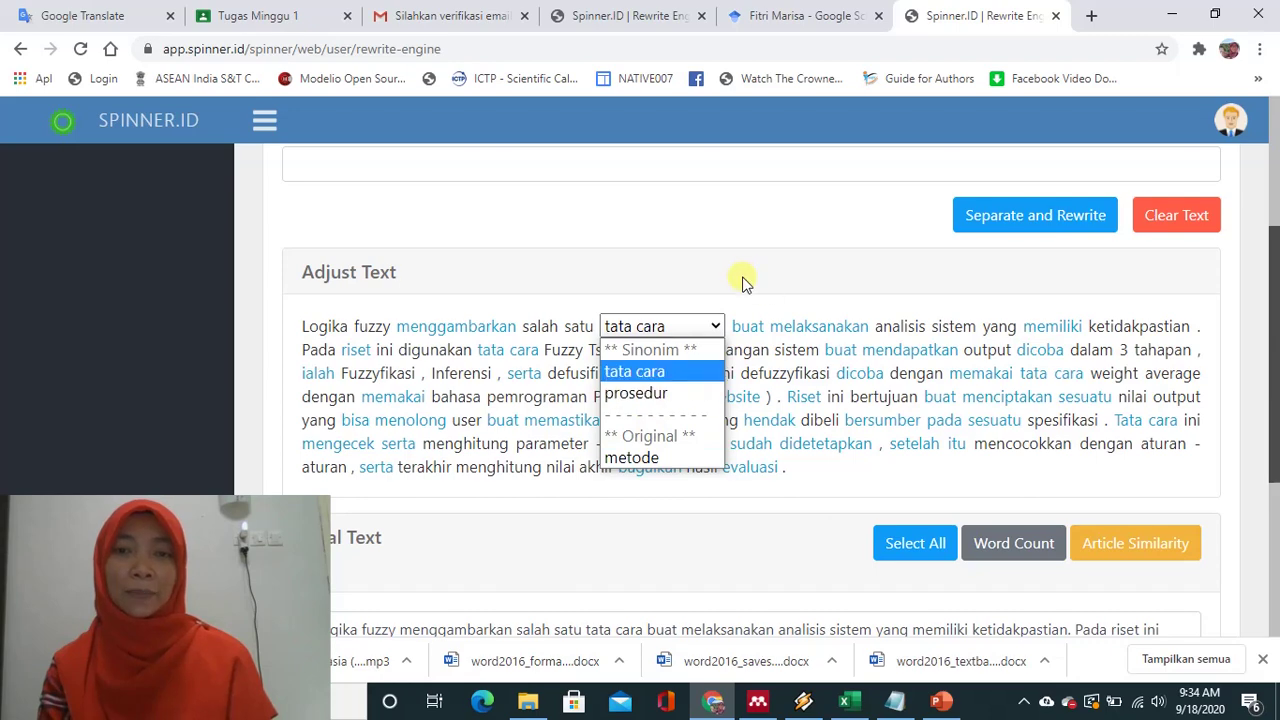
left_click(808, 318)
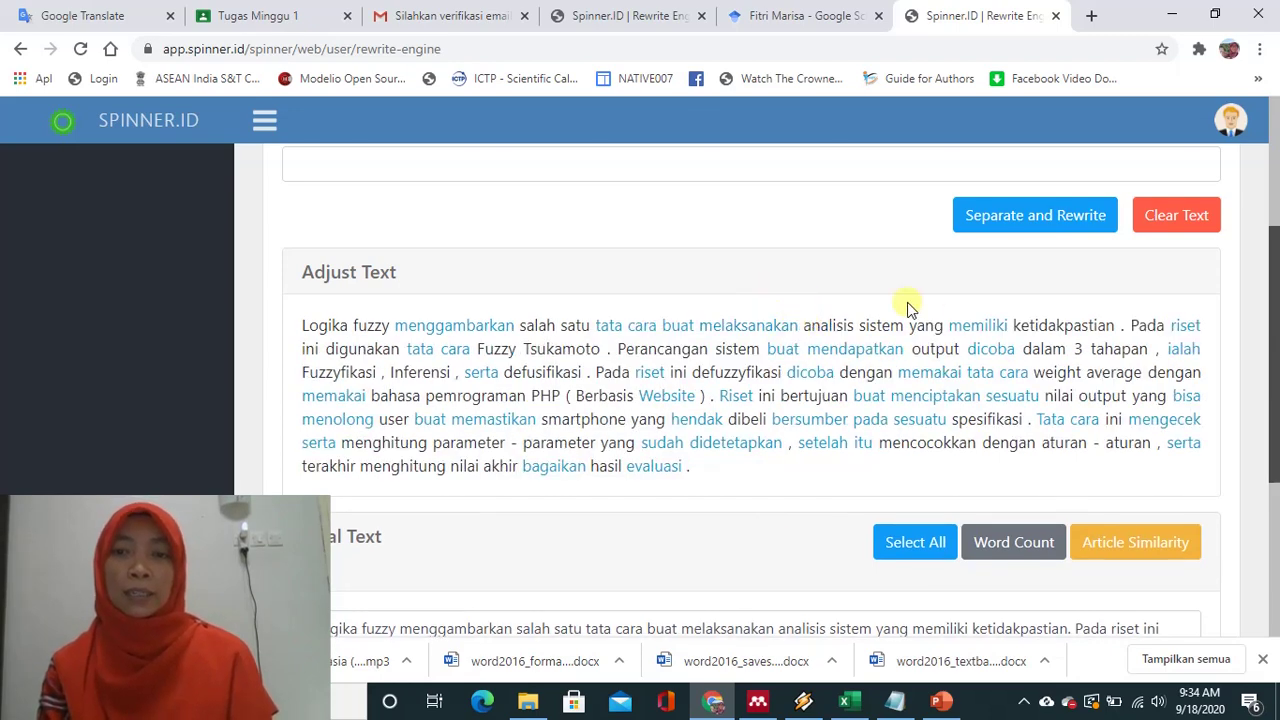
Step: Try to change "melaksanakan" in the first sentence back to the original word "melakukan", and recheck its synonyms
left_click(760, 330)
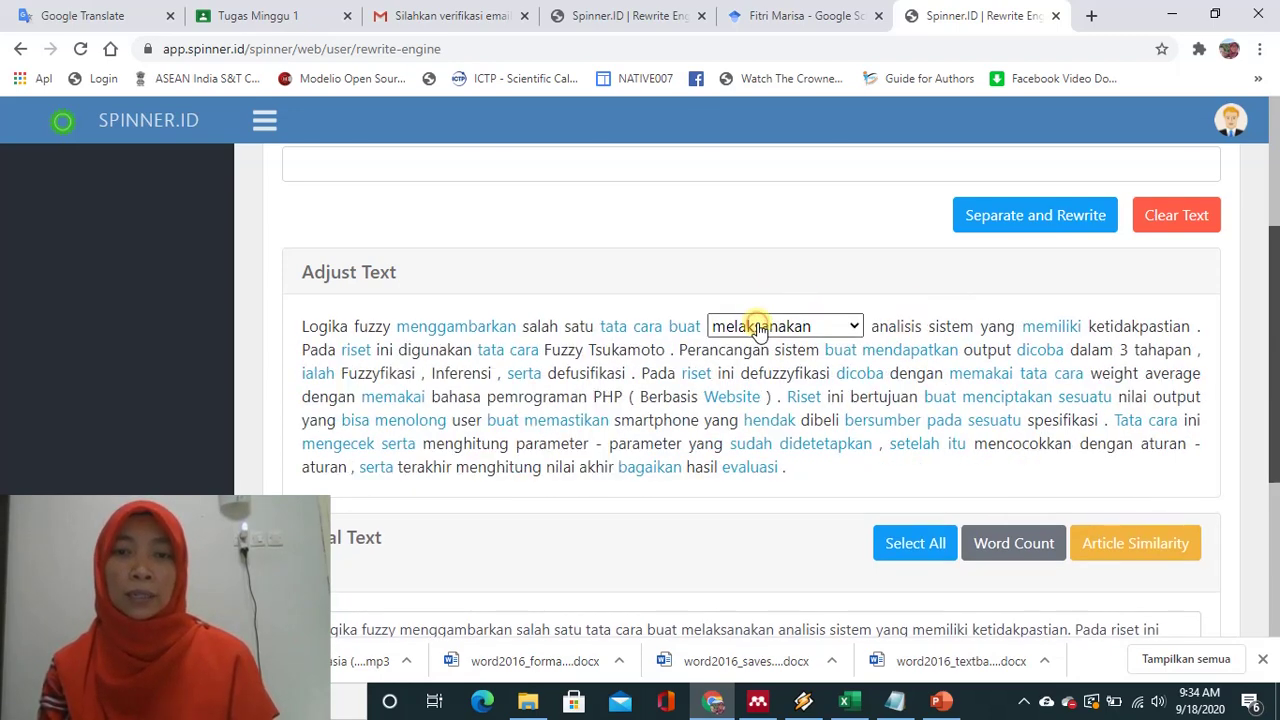
left_click(853, 328)
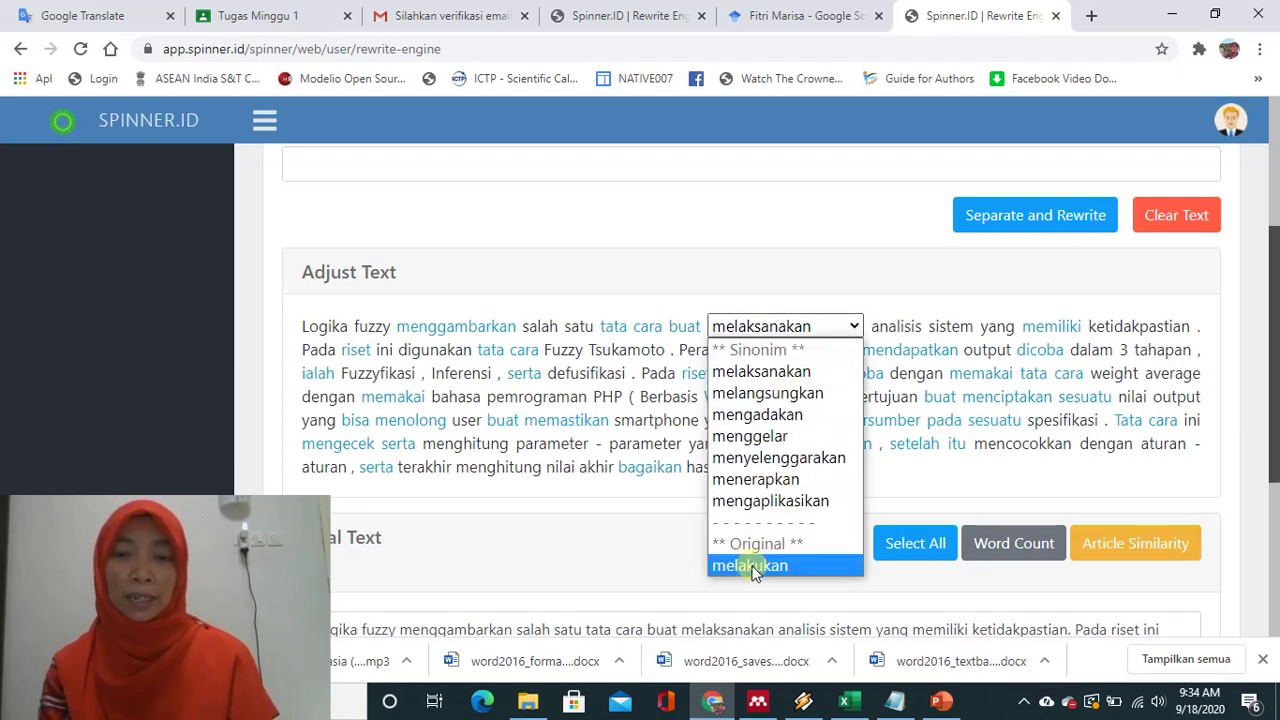
left_click(752, 566)
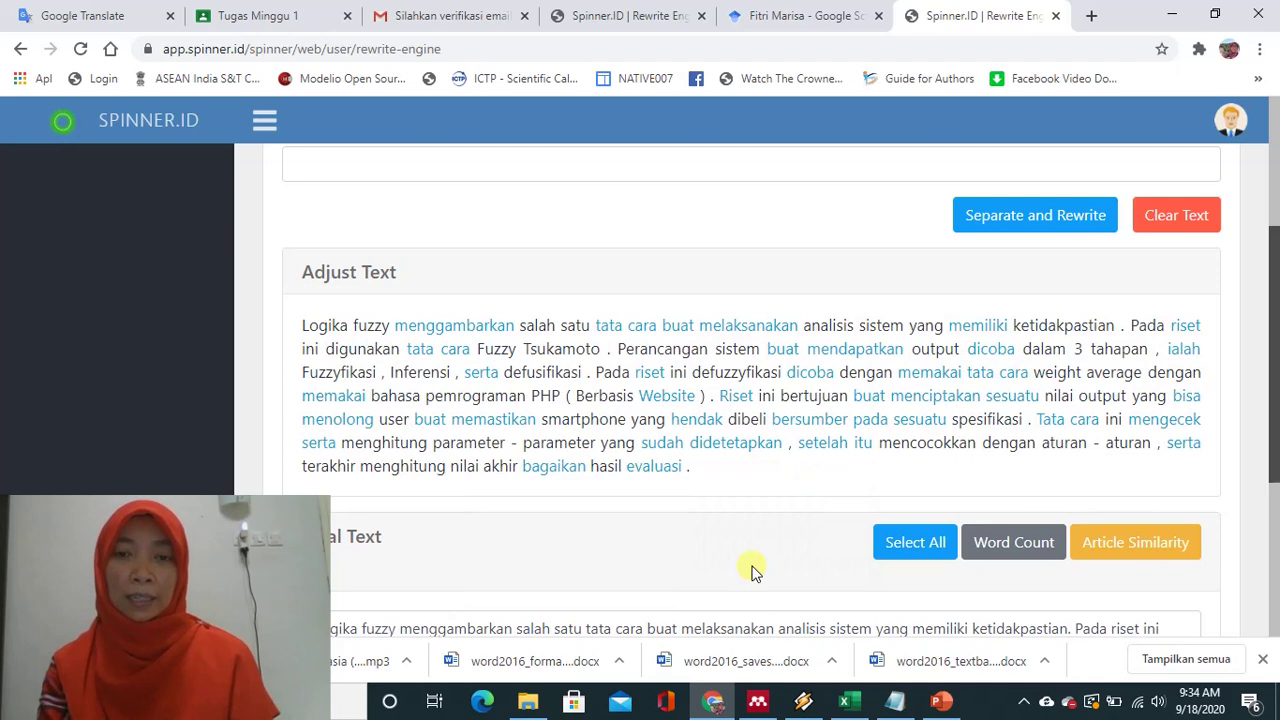
left_click(779, 326)
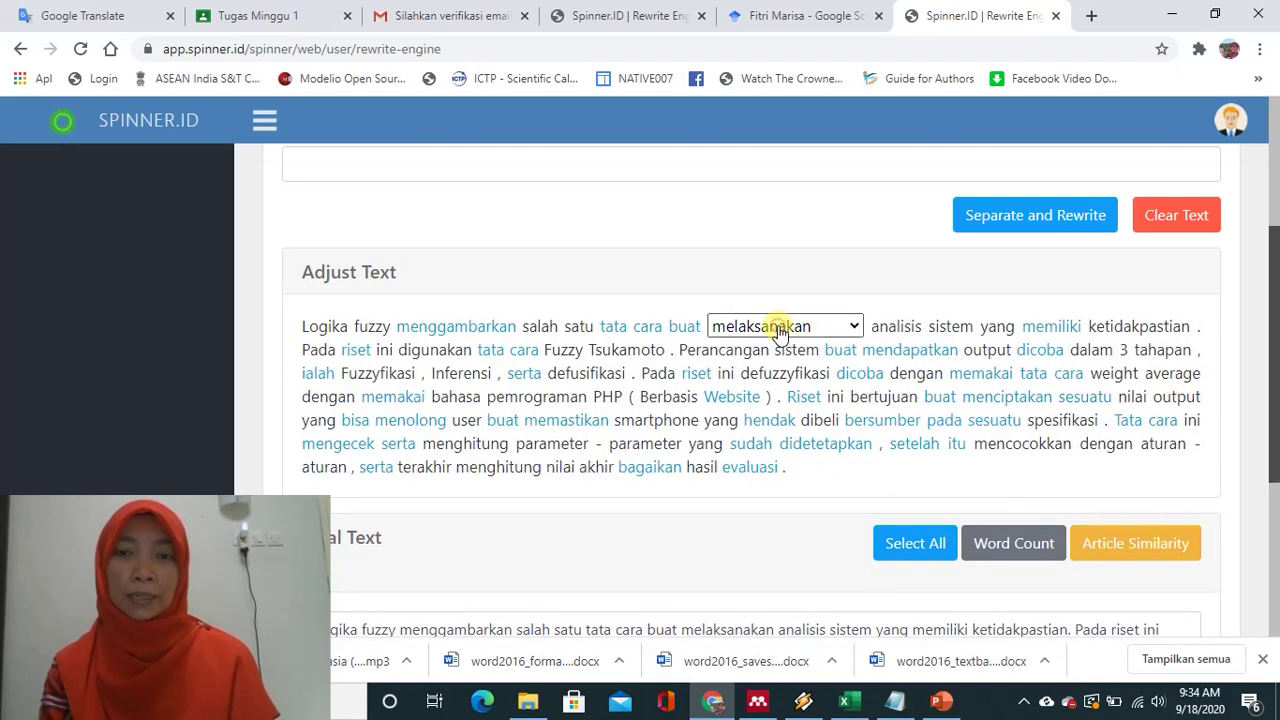
left_click(840, 330)
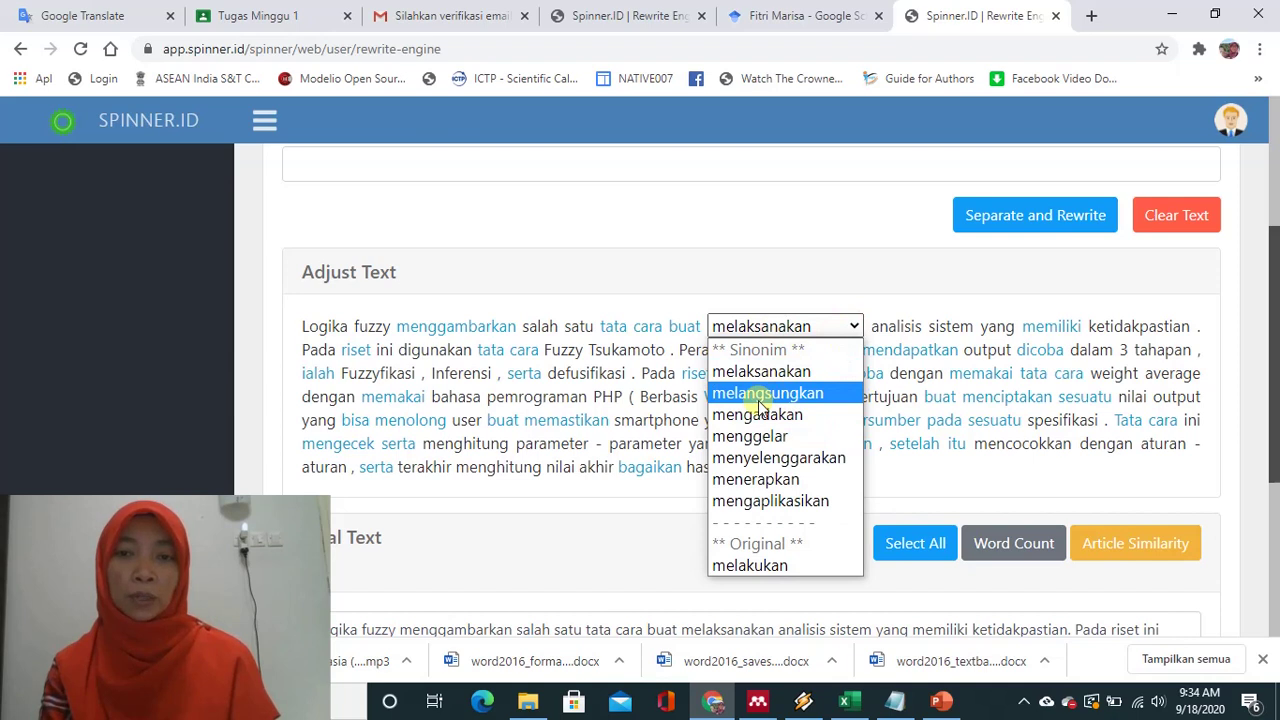
left_click(734, 488)
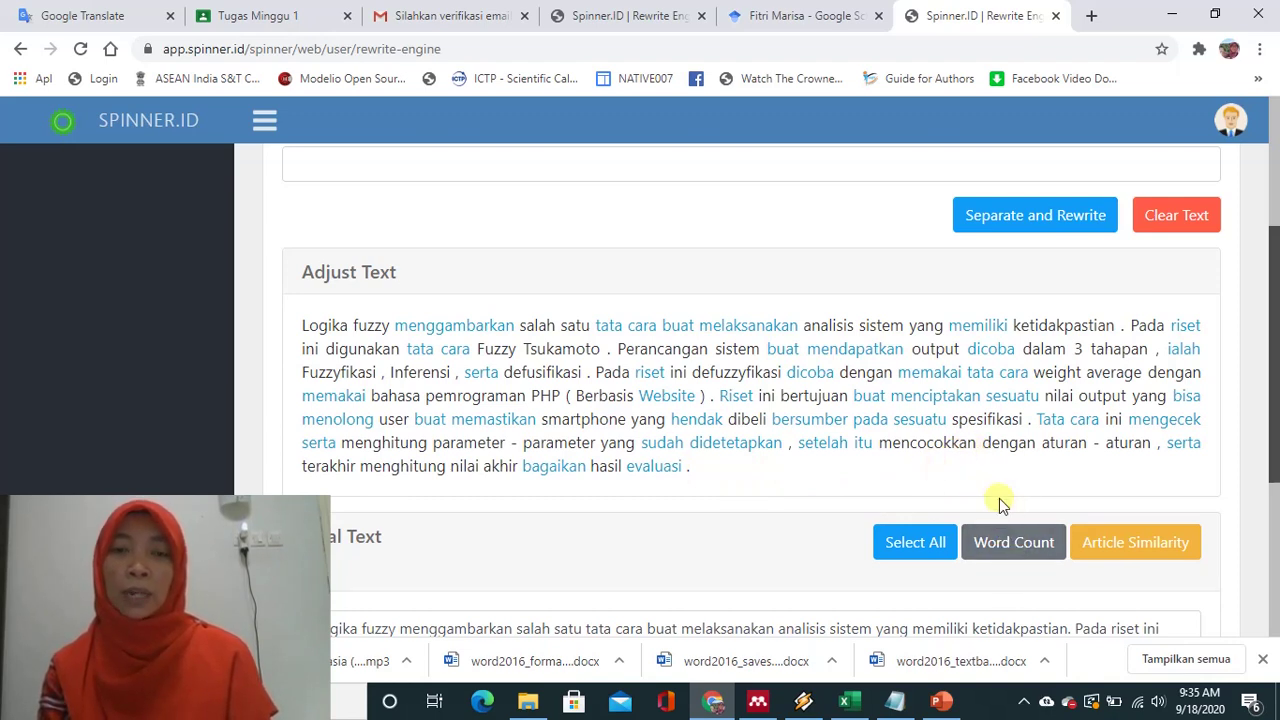
Step: Run the word count and the article similarity check on the final text
scroll(955, 478, "down", 1)
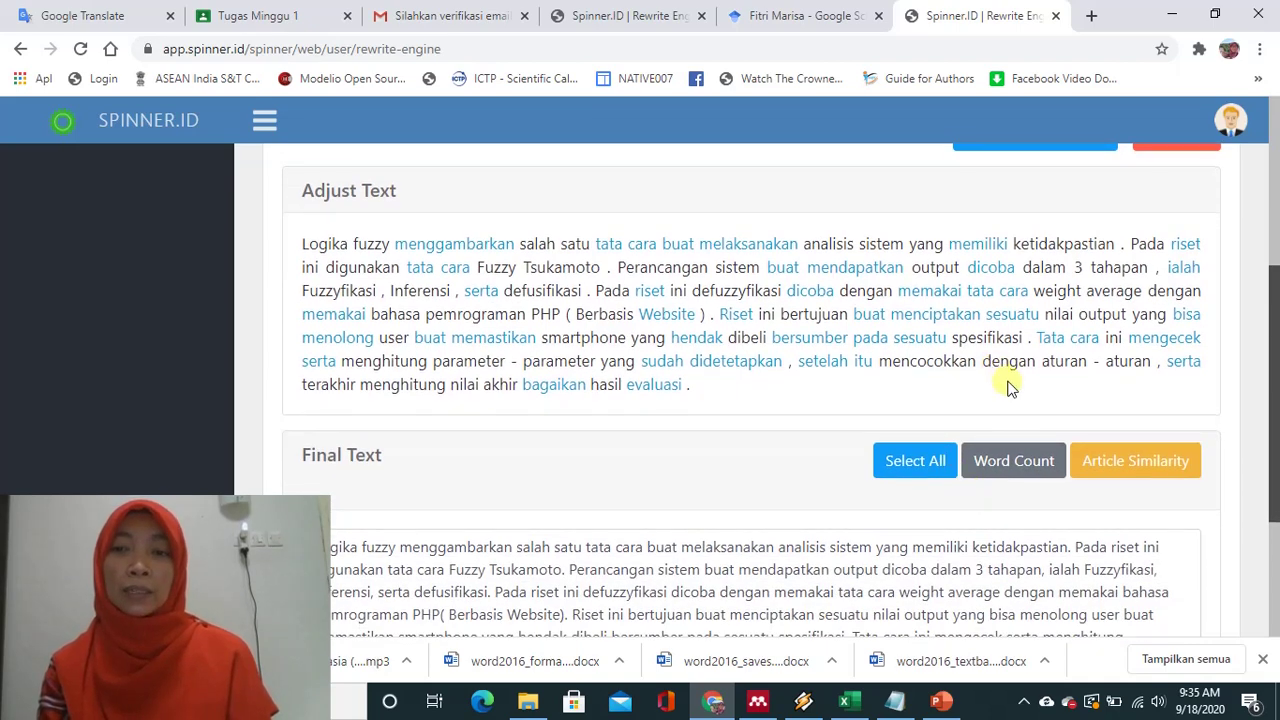
scroll(1006, 382, "up", 1)
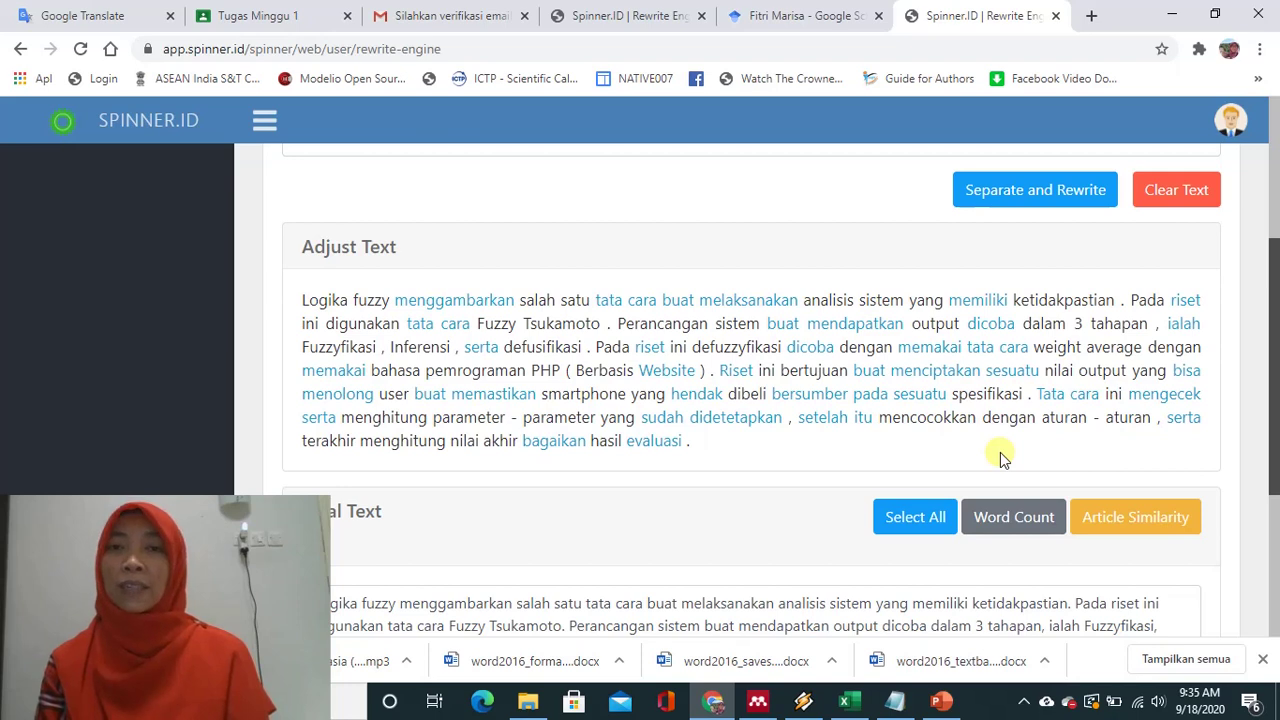
left_click(1005, 520)
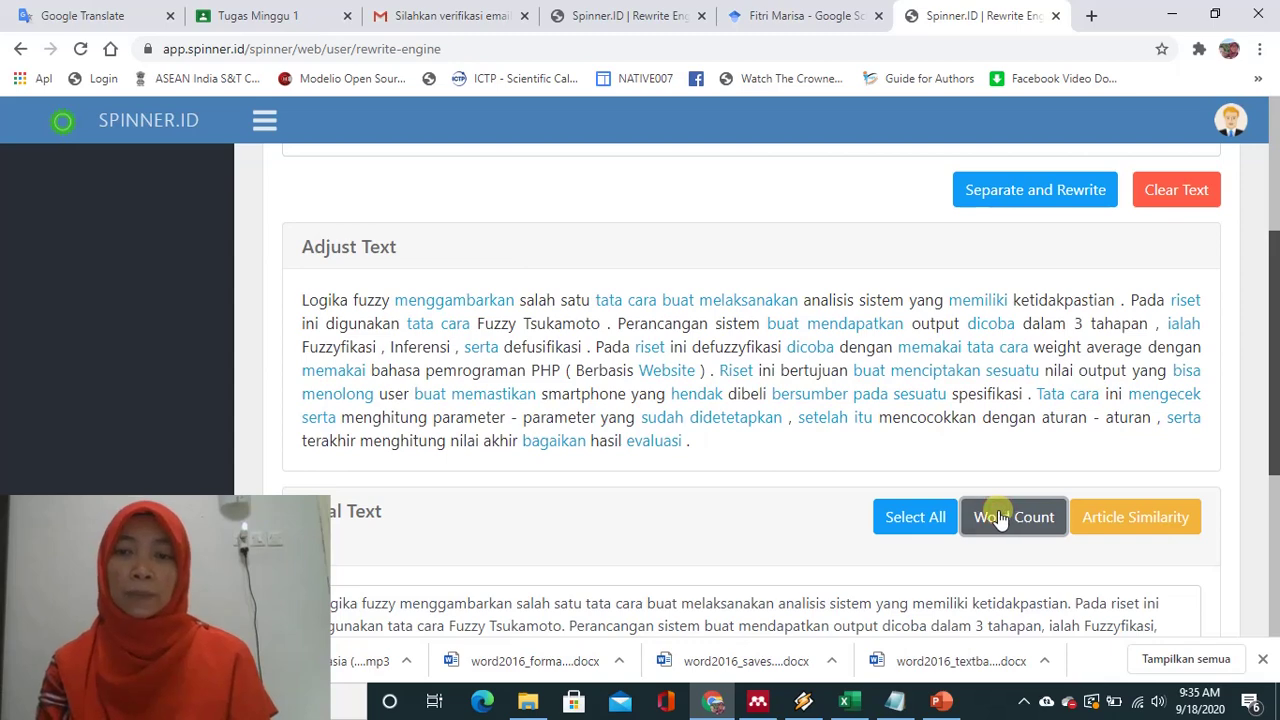
left_click(1118, 522)
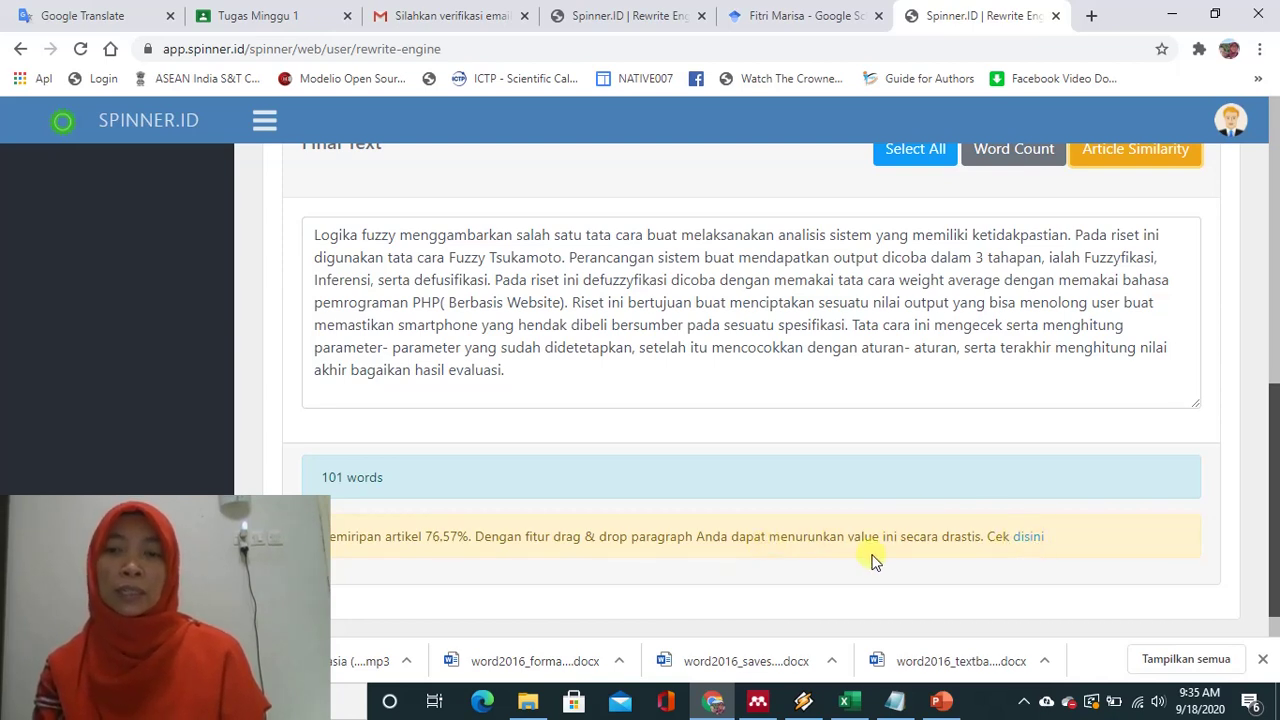
Step: Open the linked PRO page about the paragraph drag-and-drop feature, look it over, and return to the Rewrite Engine
left_click(1028, 540)
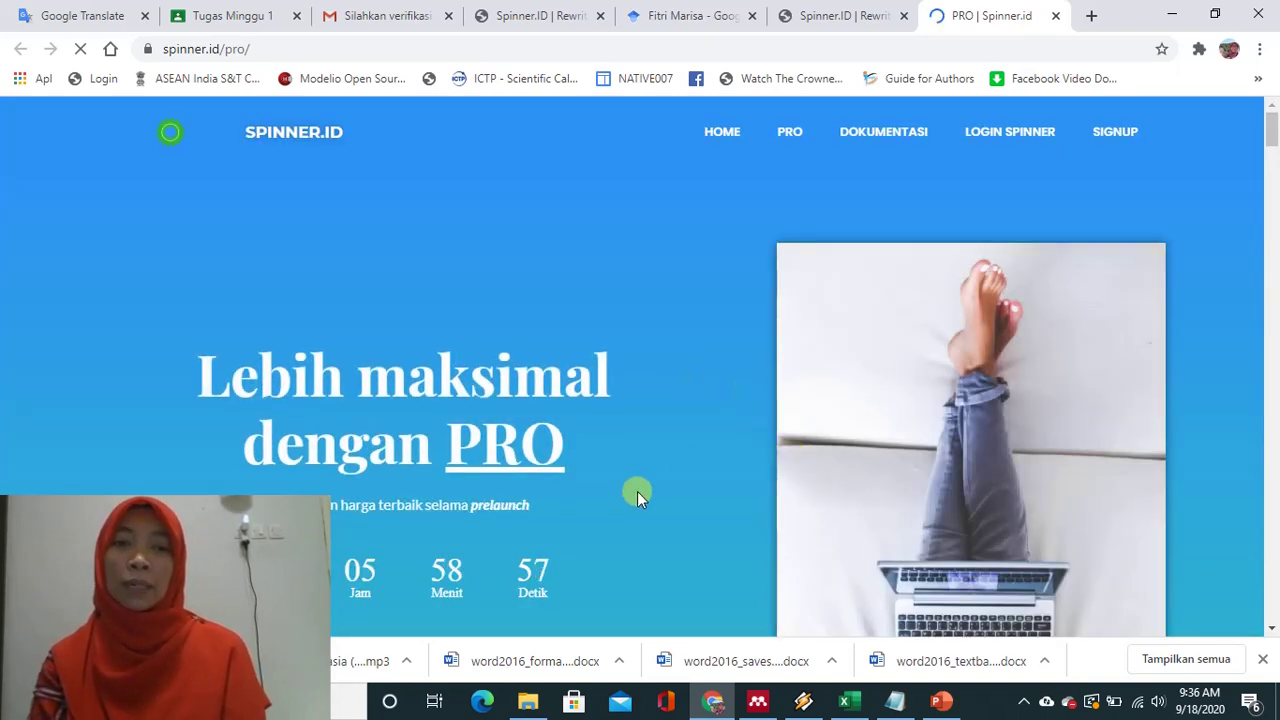
scroll(637, 491, "down", 5)
scroll(640, 497, "up", 5)
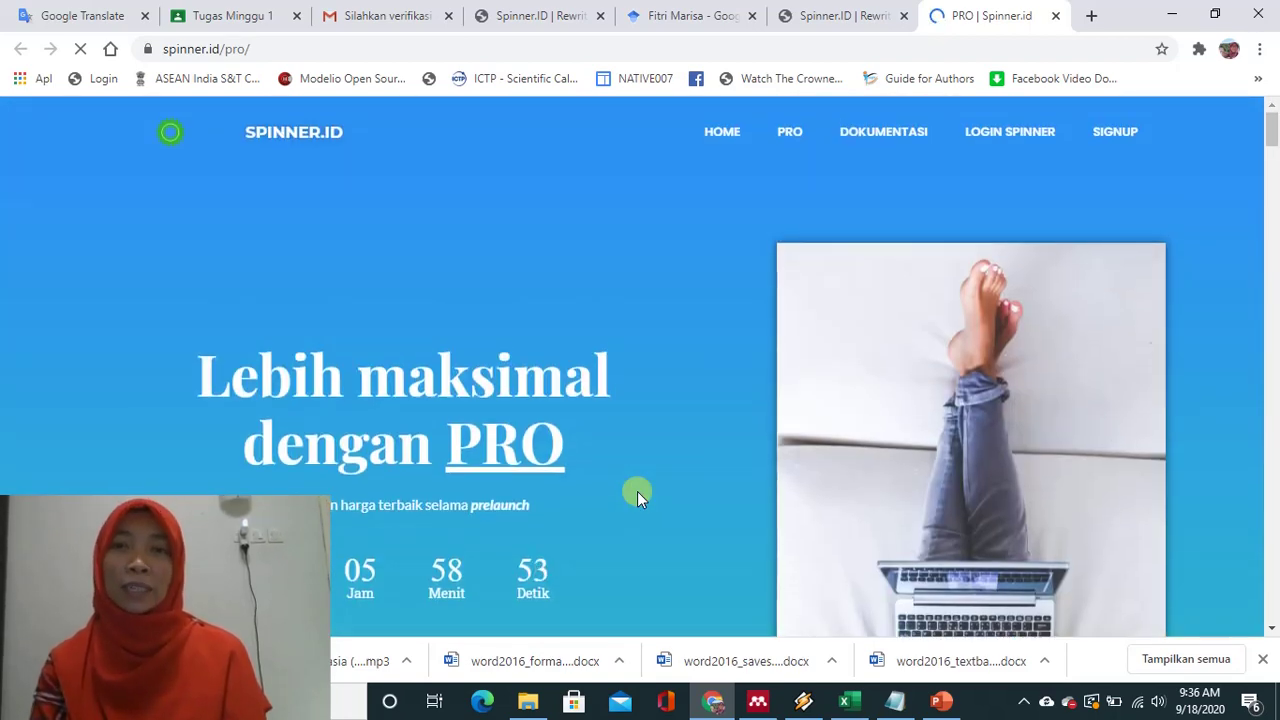
left_click(801, 24)
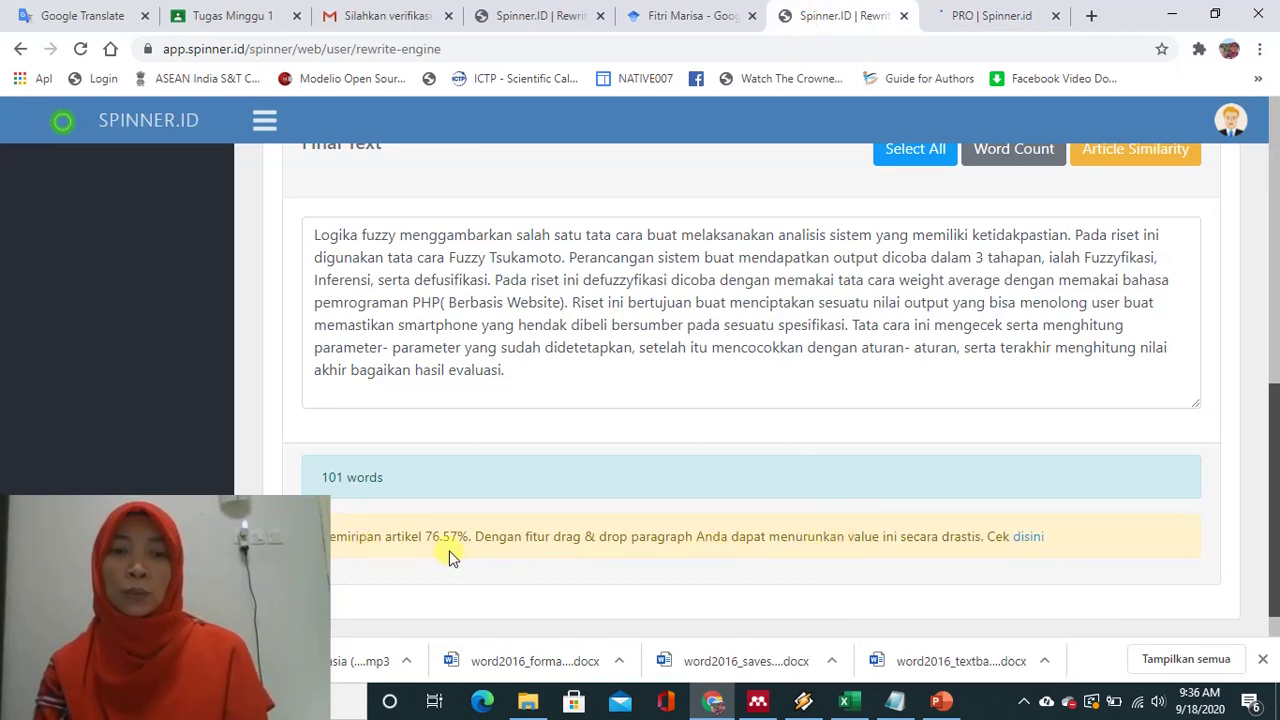
Step: Review the adjusted text and the final text together with the word count and article similarity results
scroll(790, 382, "up", 1)
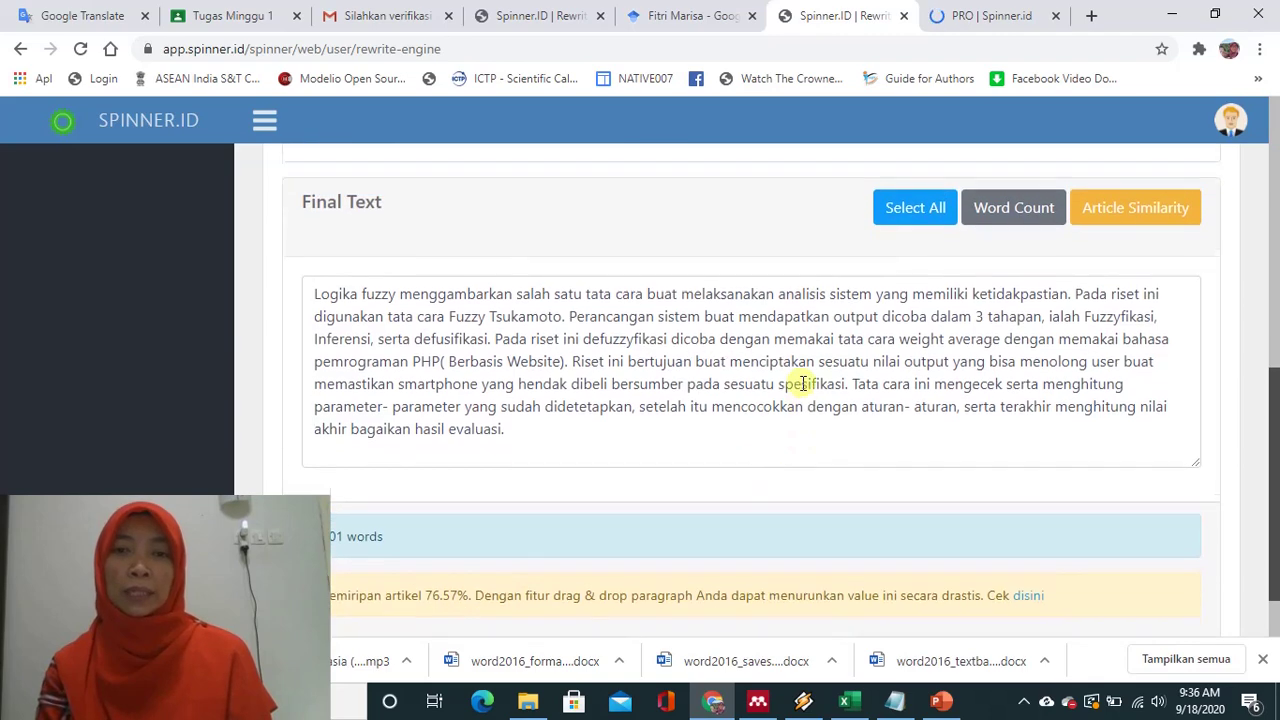
scroll(660, 366, "up", 1)
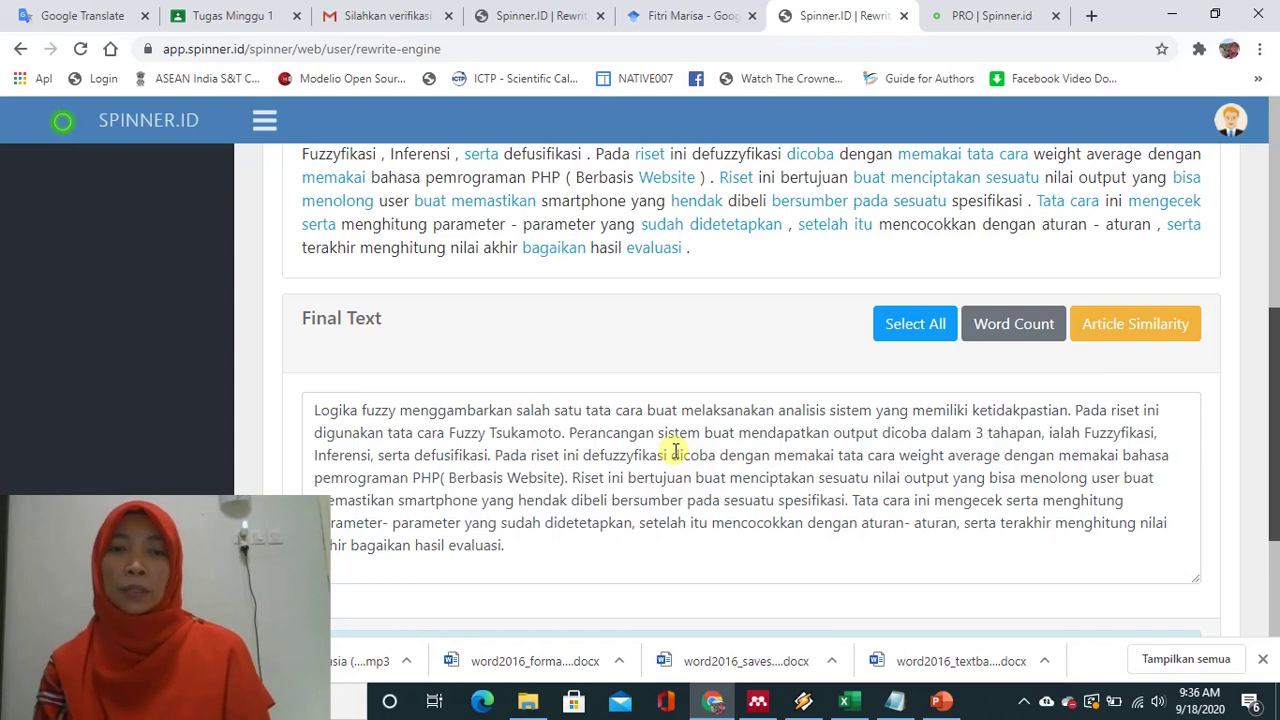
scroll(675, 452, "down", 2)
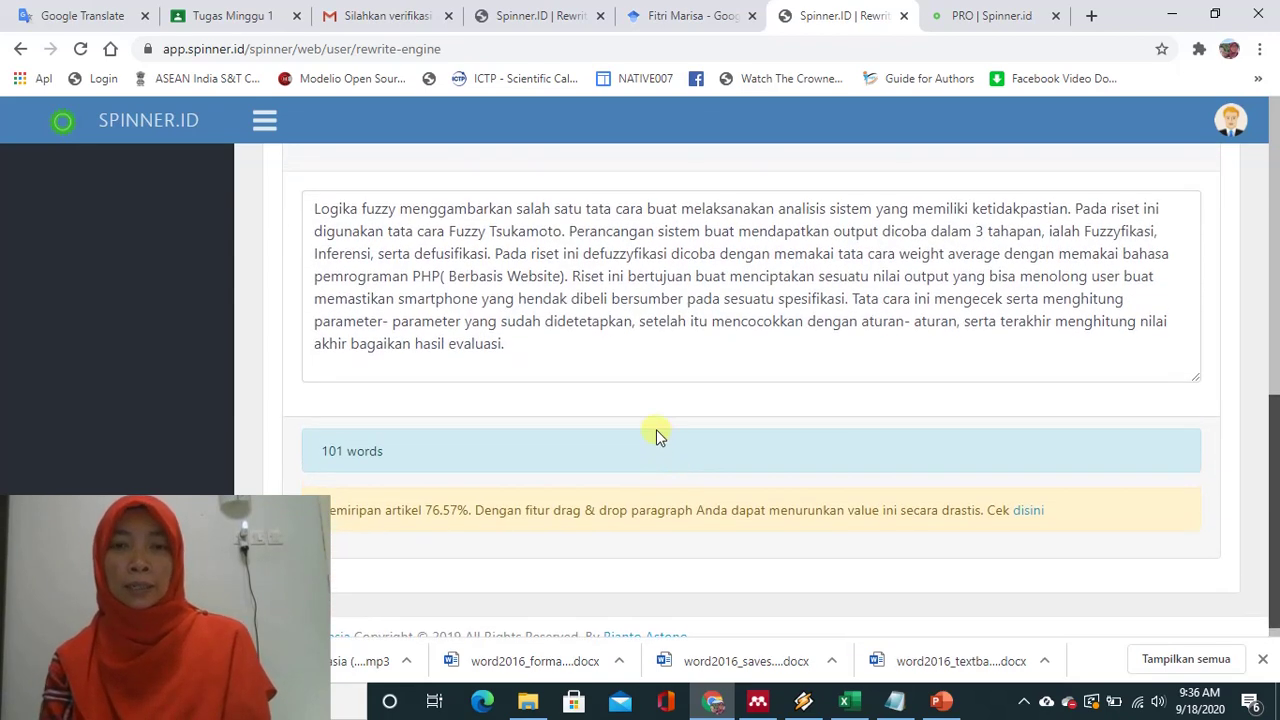
scroll(656, 429, "up", 3)
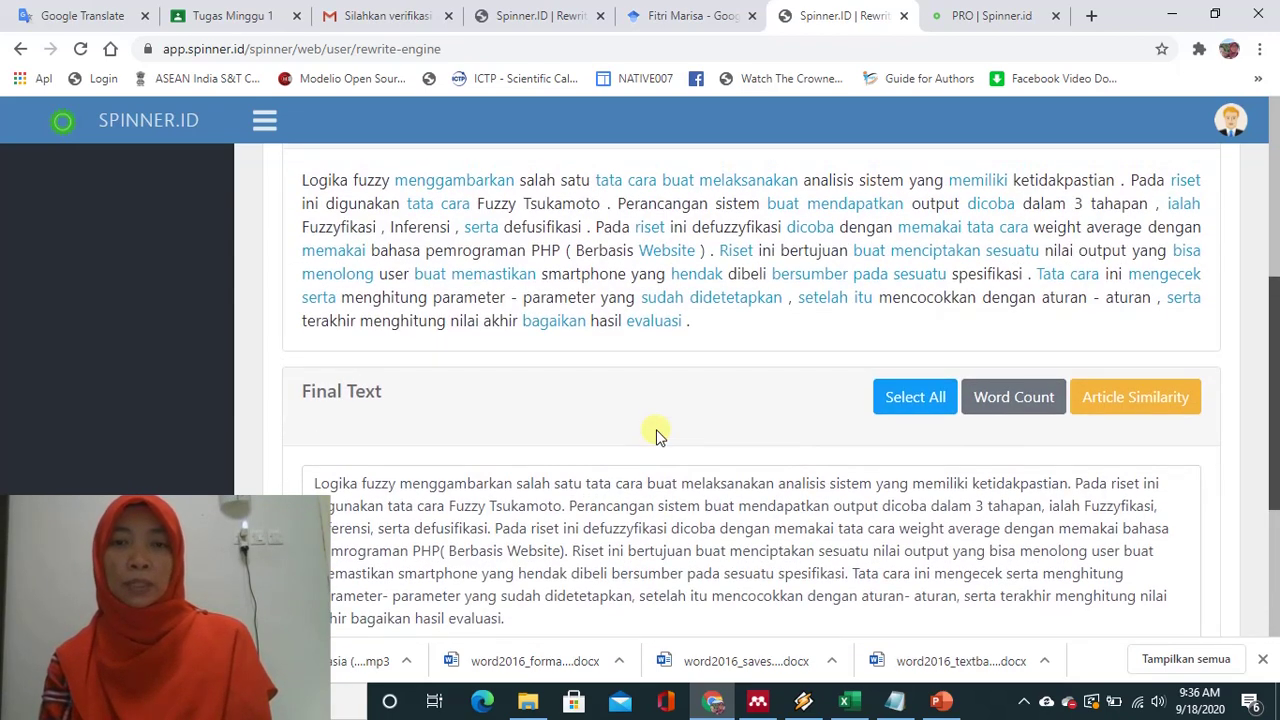
scroll(657, 262, "up", 3)
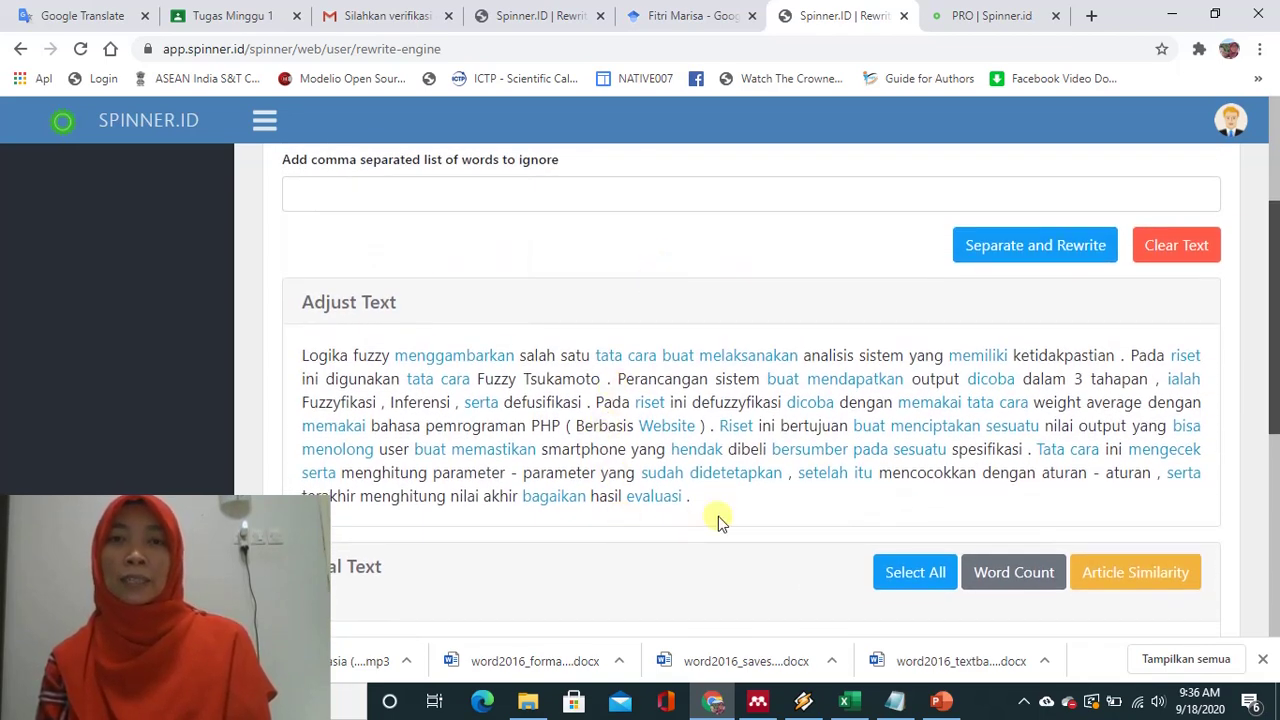
scroll(720, 521, "down", 3)
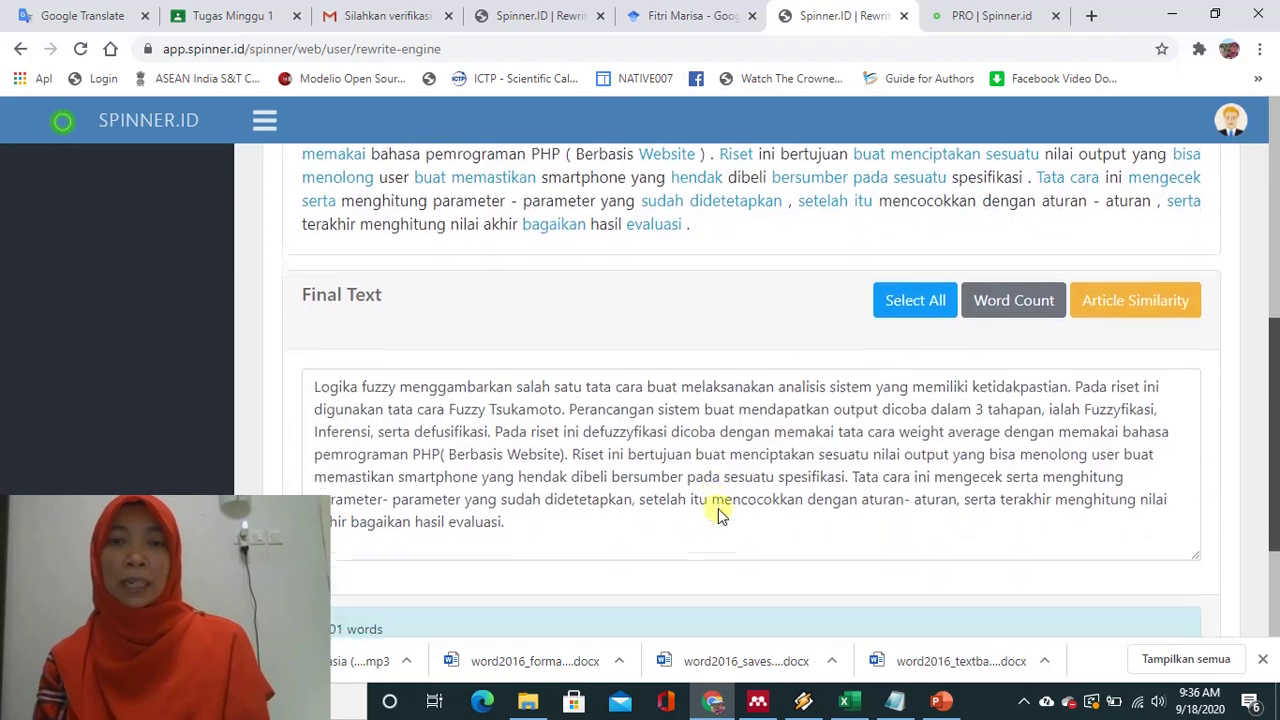
Step: Compare the original abstract with the adjusted text and the rewritten final text in the Rewrite Engine
scroll(720, 518, "up", 4)
scroll(718, 513, "up", 3)
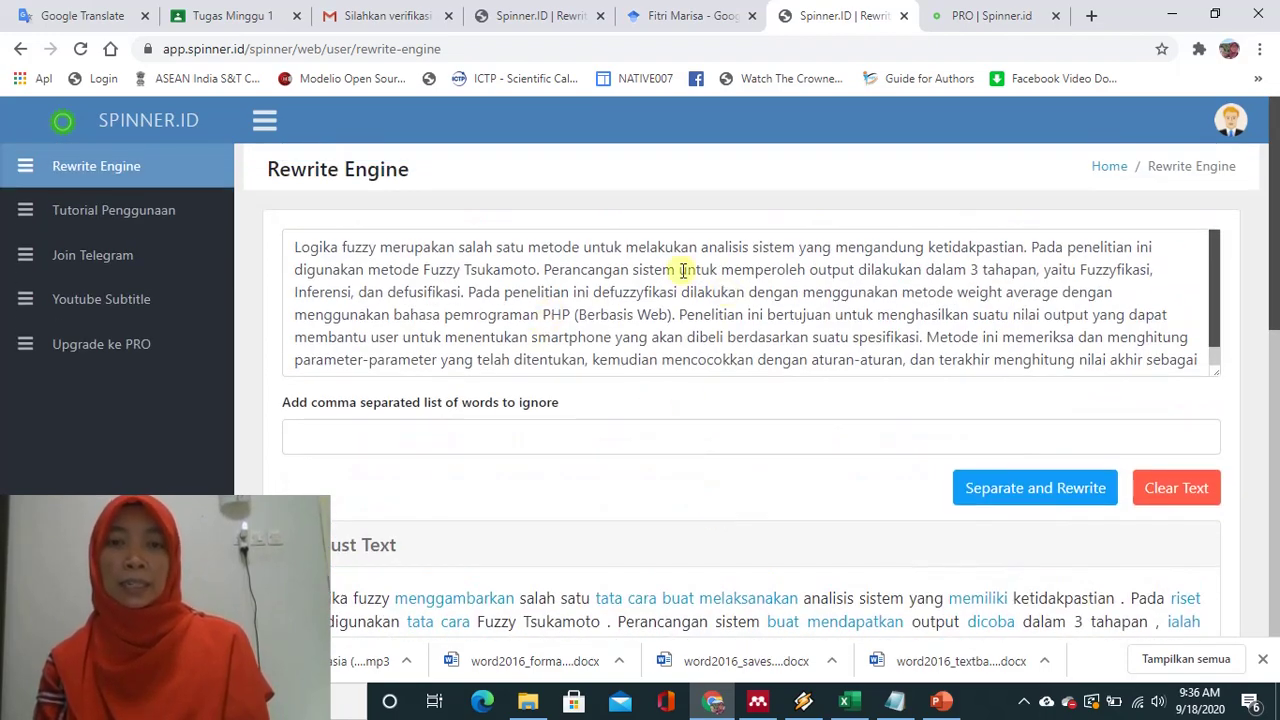
scroll(709, 509, "down", 3)
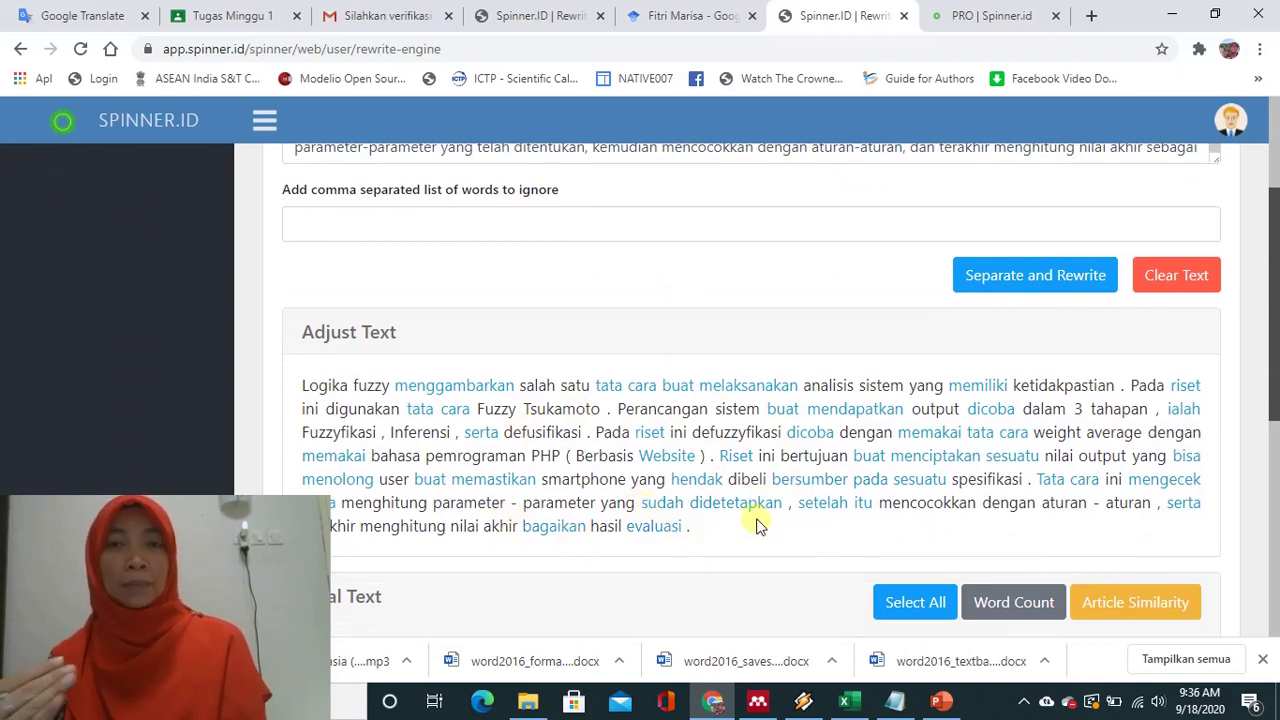
scroll(727, 527, "down", 3)
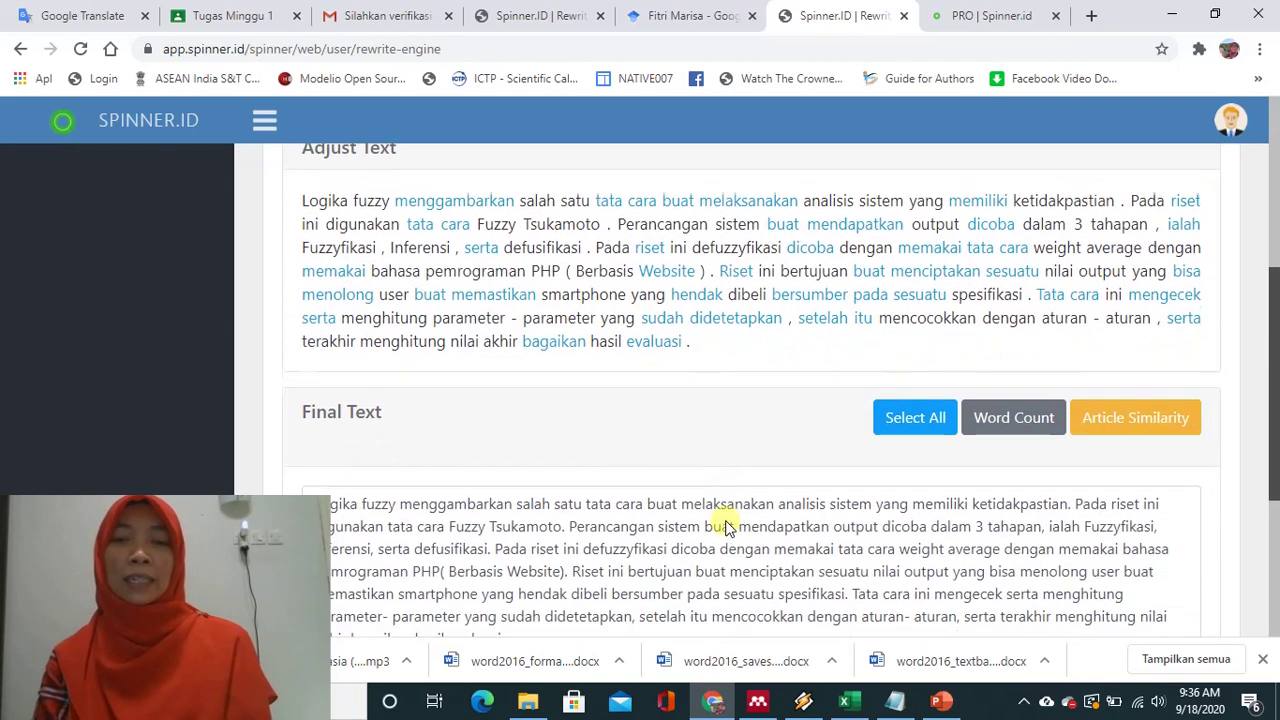
scroll(727, 528, "up", 2)
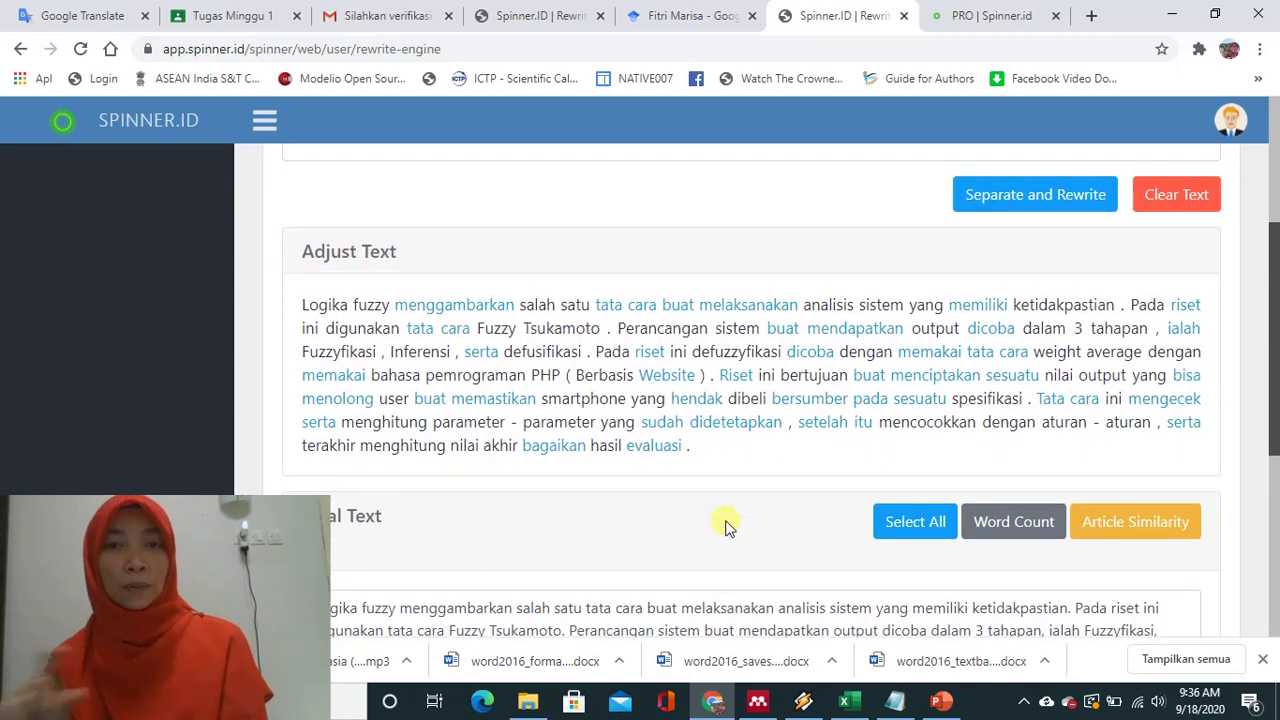
scroll(766, 580, "down", 2)
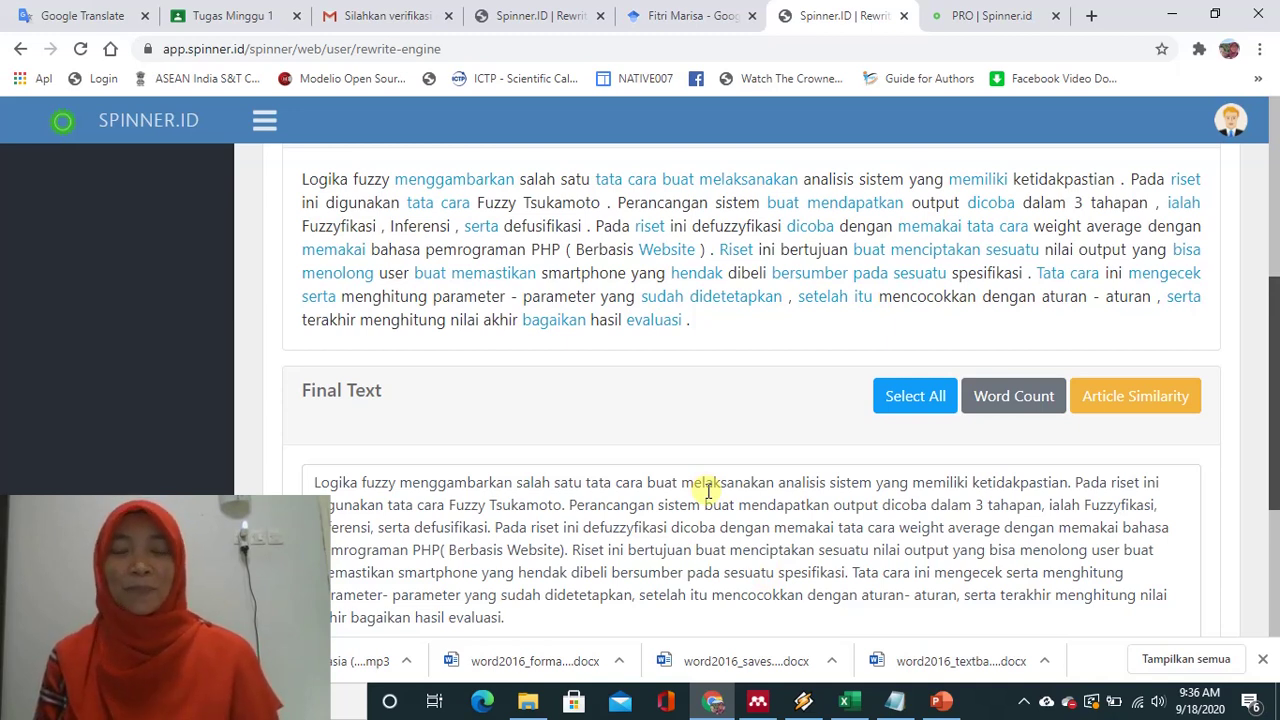
scroll(687, 410, "up", 4)
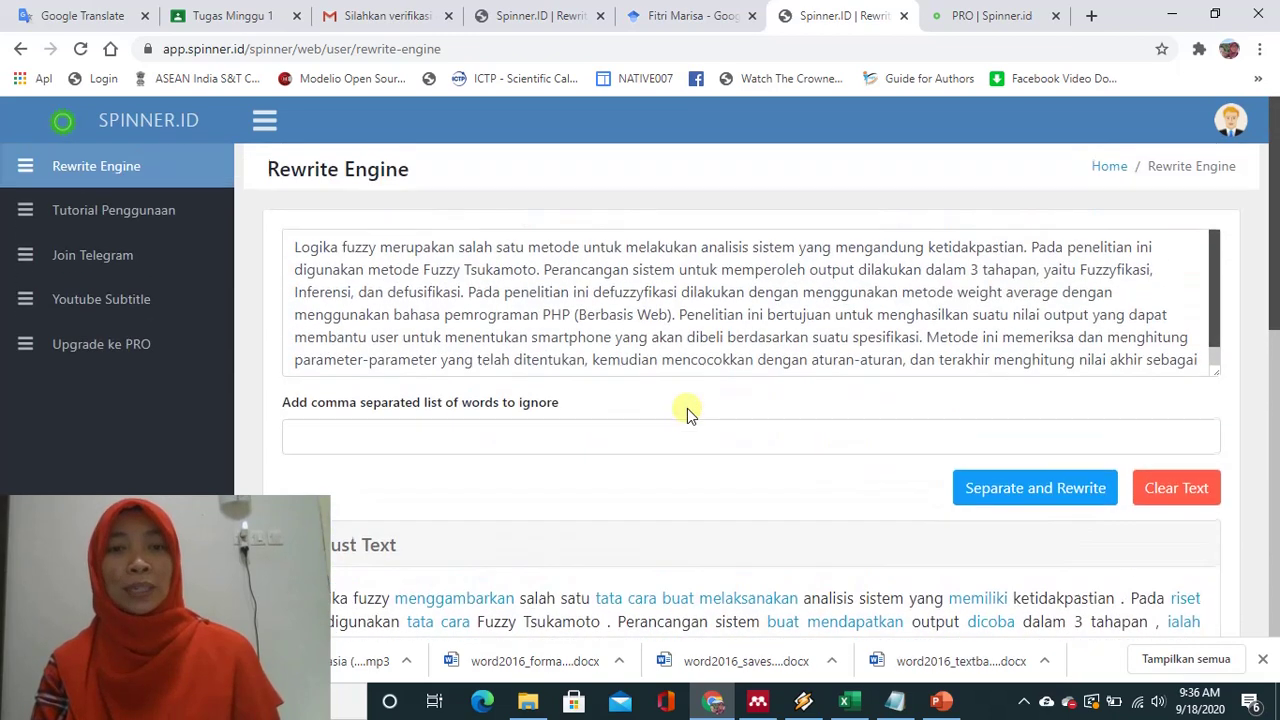